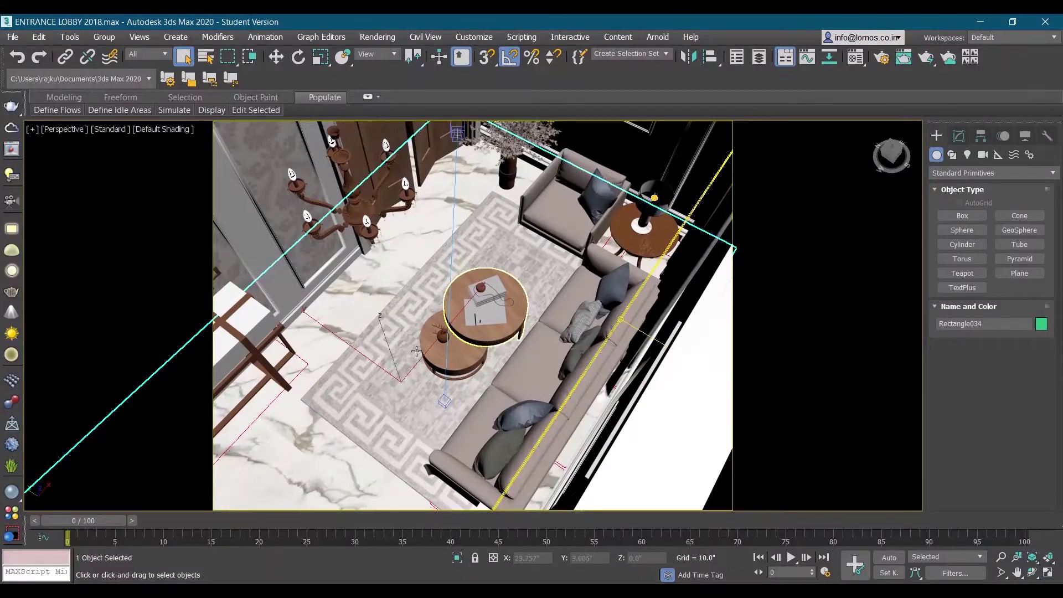
Orbit the Perspective view to look down over the lobby past the sofa and round tables.
middle_click_drag(412, 337, 625, 345, "alt")
middle_click_drag(426, 310, 563, 338, "alt")
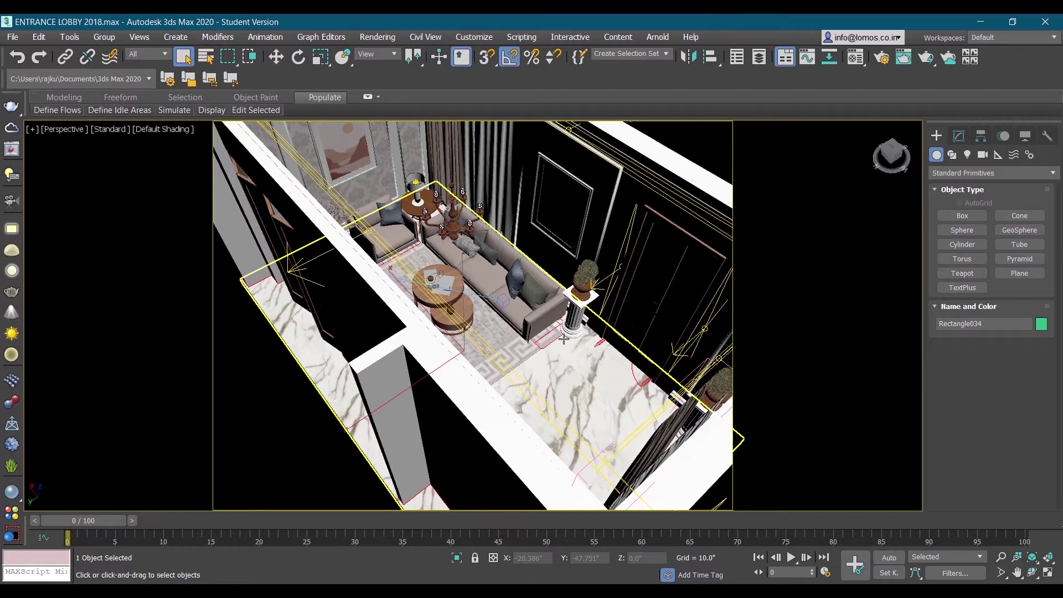
Show the room's rectangle in a wireframe Top view, zoomed to fit.
left_click(564, 338)
key("t")
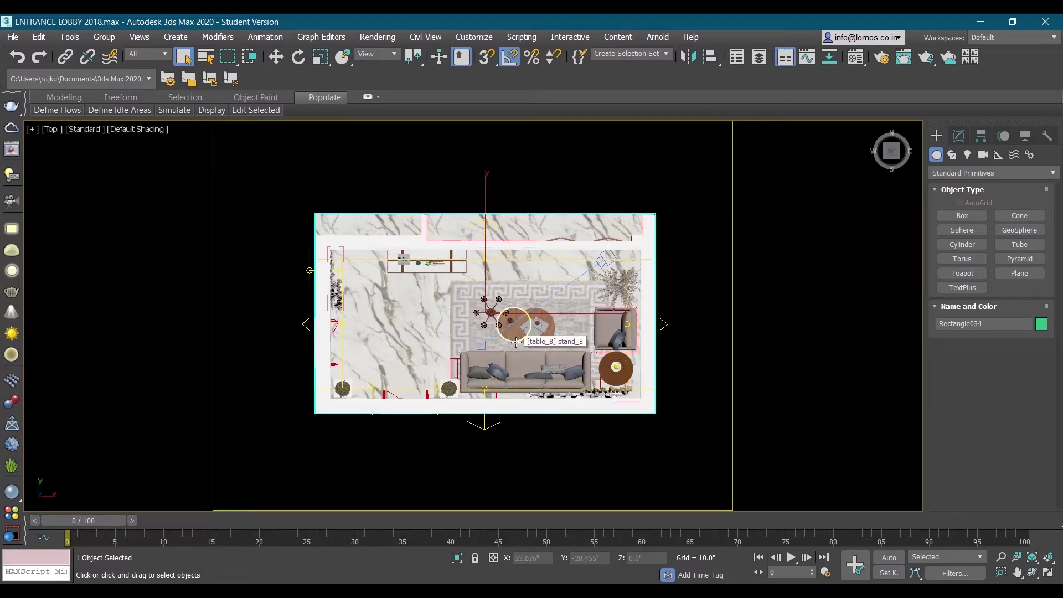
key("F3")
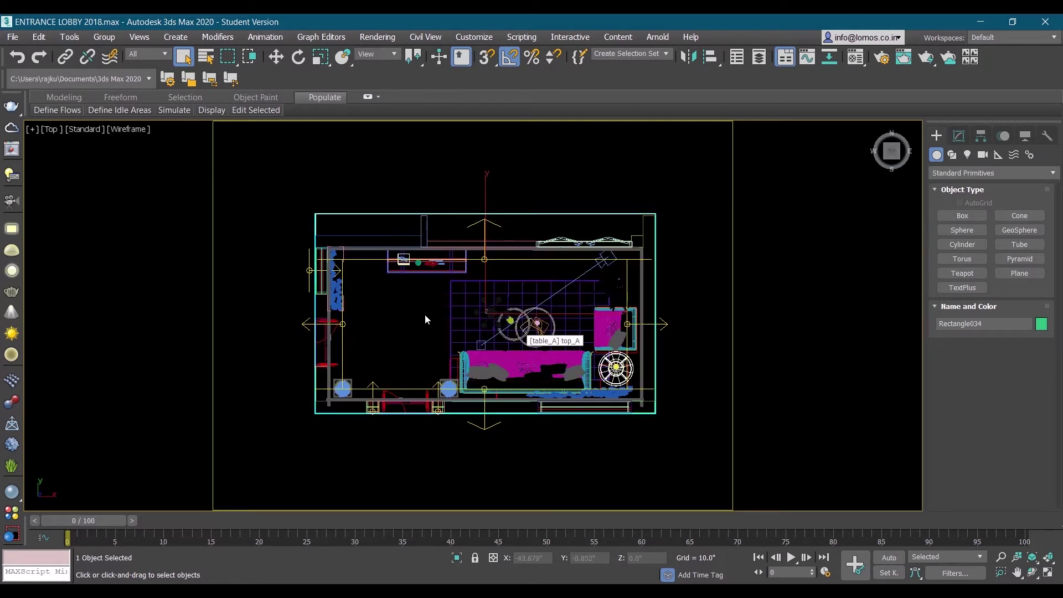
key("z")
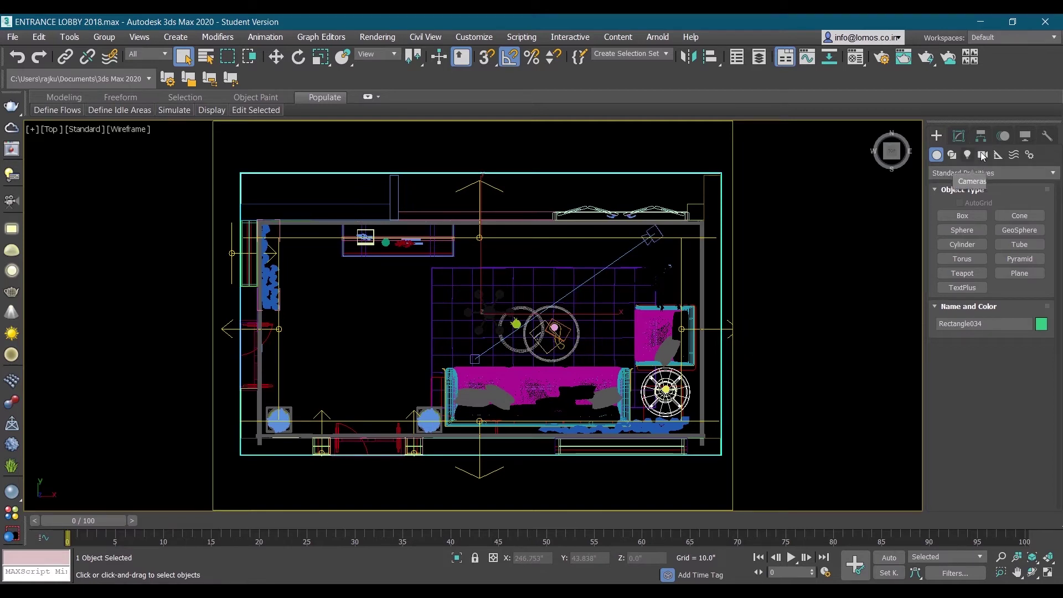
Create VRay physical camera VRayCam004 left of the tables, aimed right across them.
left_click(983, 155)
left_click(972, 173)
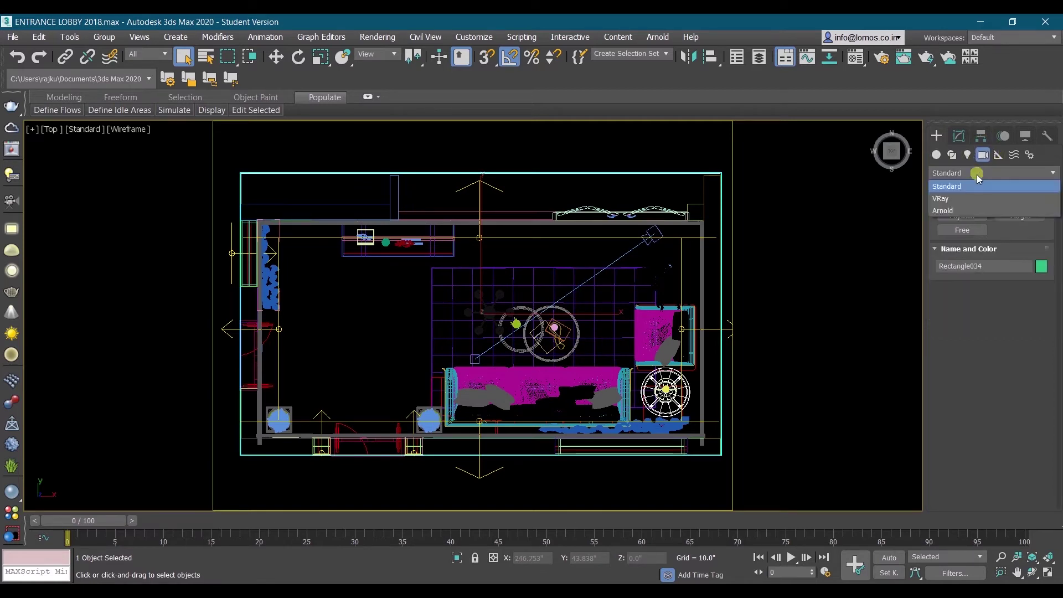
left_click(955, 201)
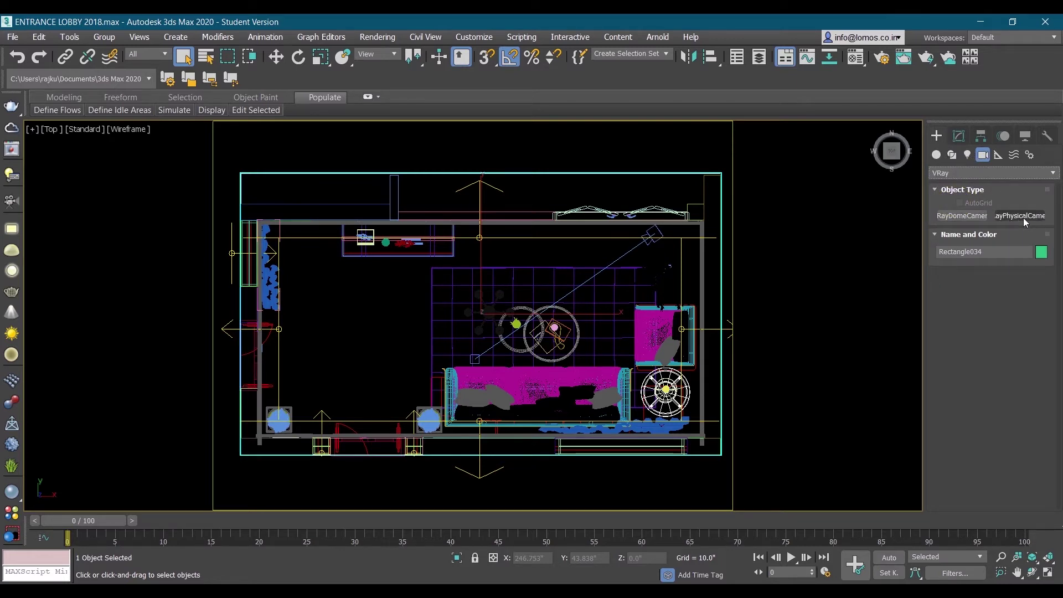
left_click(1022, 218)
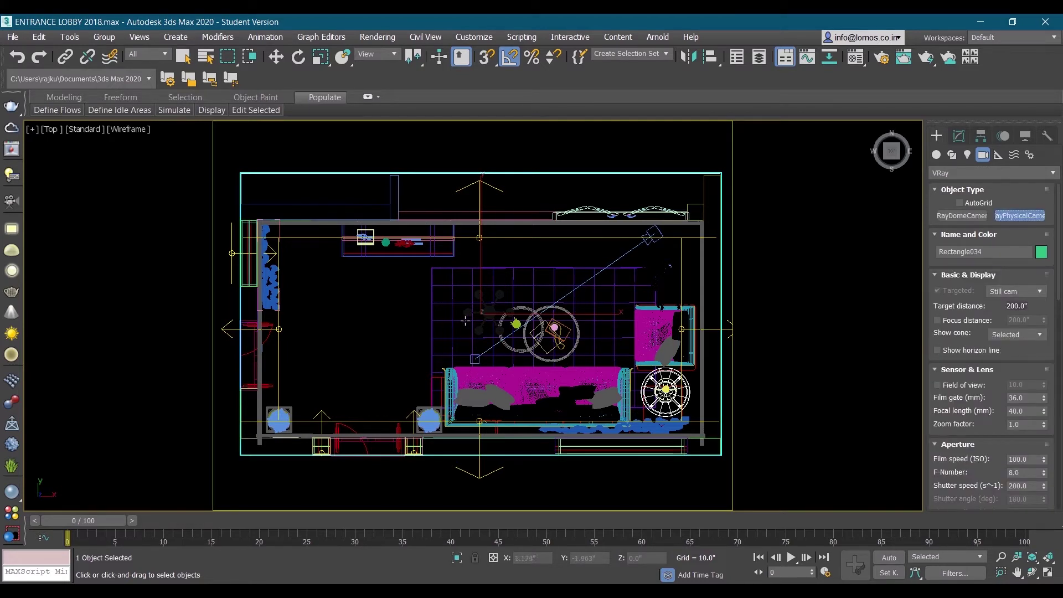
left_click_drag(463, 316, 663, 317)
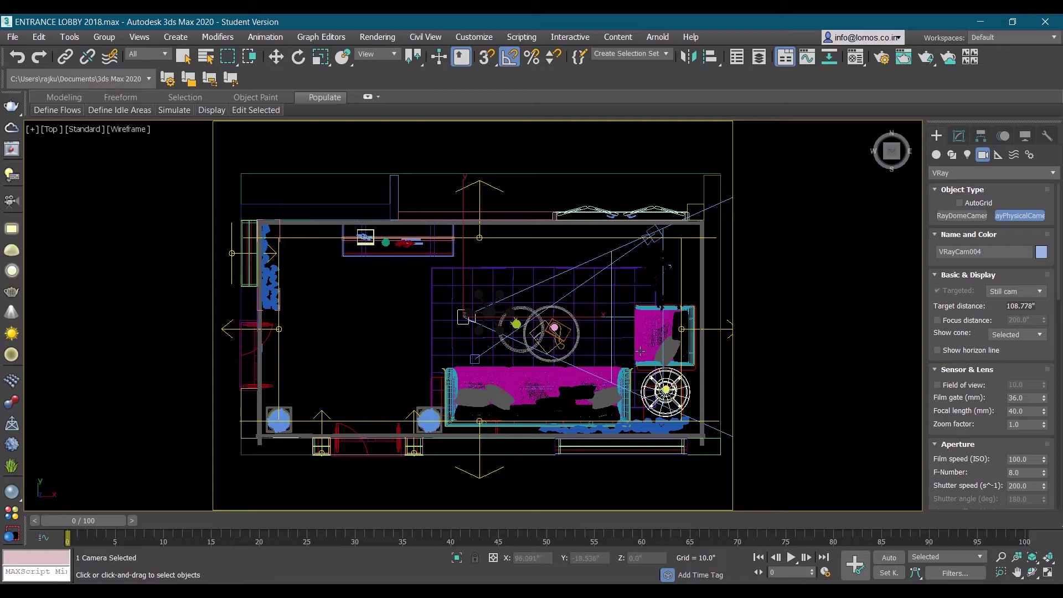
Lift VRayCam004 and its target to about 50 inches in the Front view.
key("w")
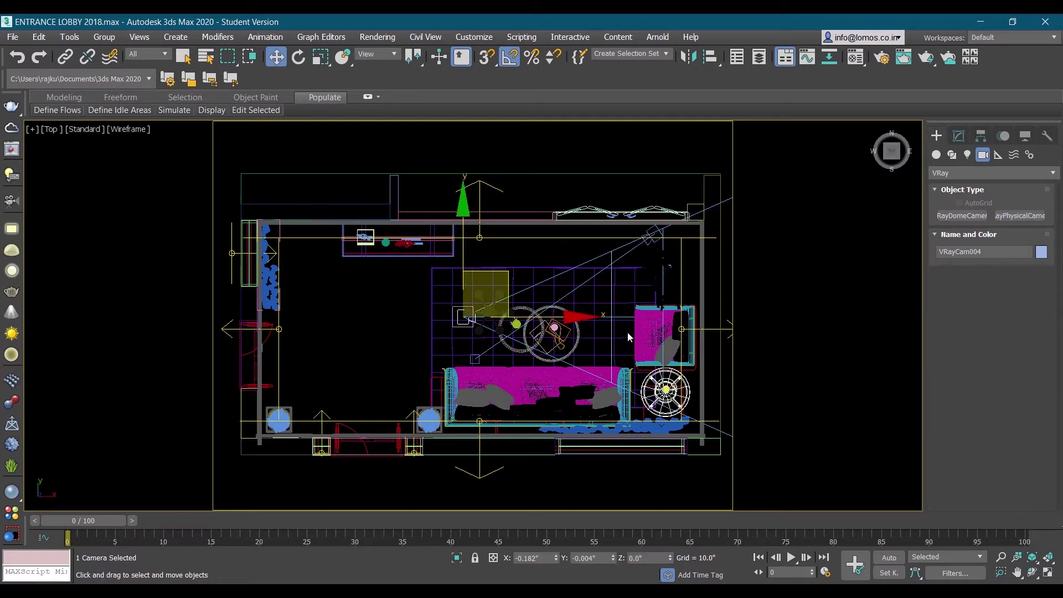
left_click(622, 316)
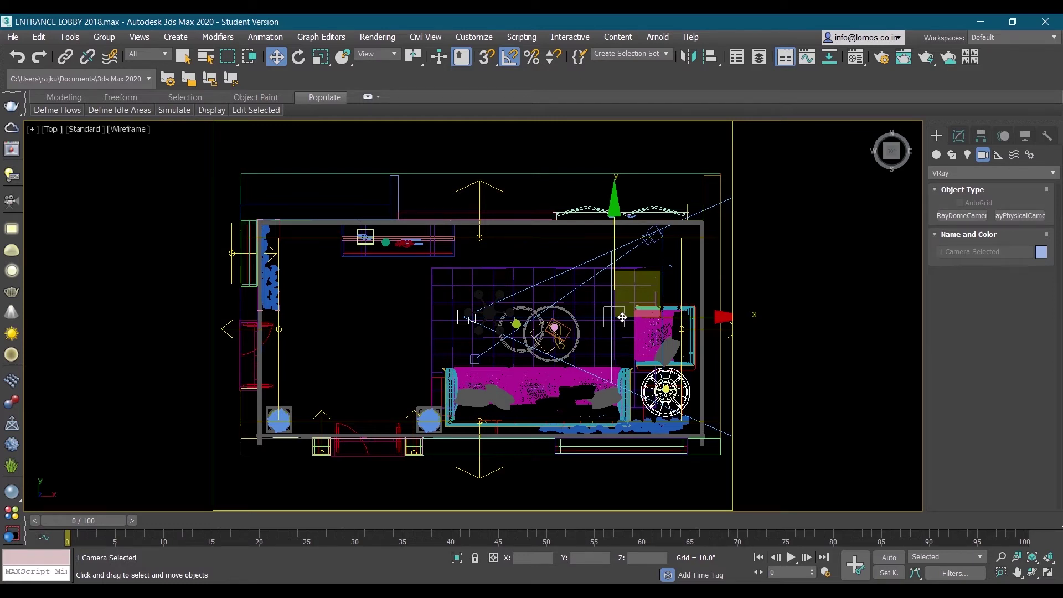
key("f")
middle_click_drag(576, 321, 504, 465)
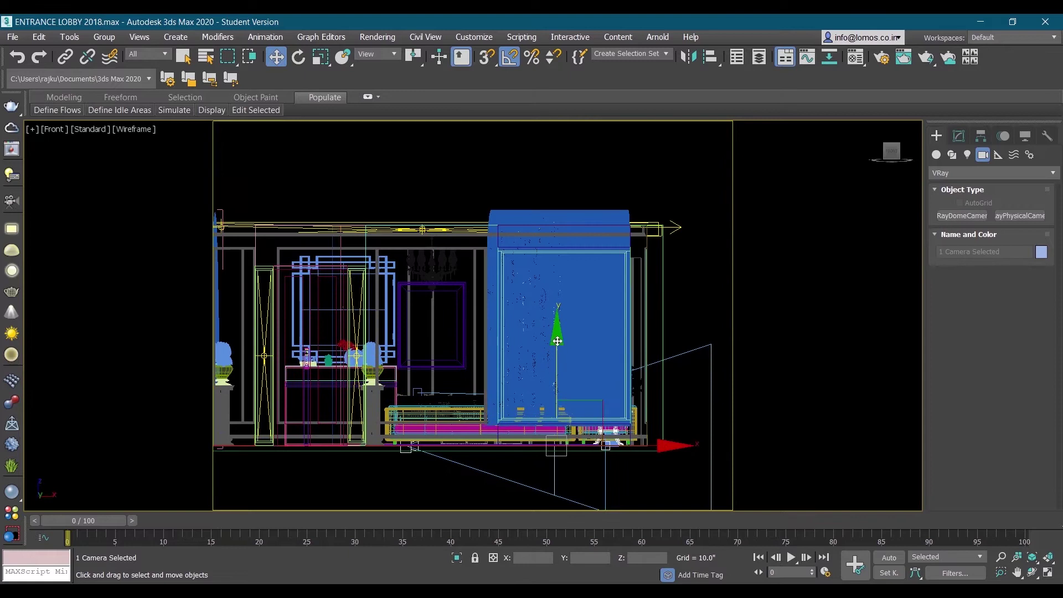
left_click_drag(557, 339, 584, 226)
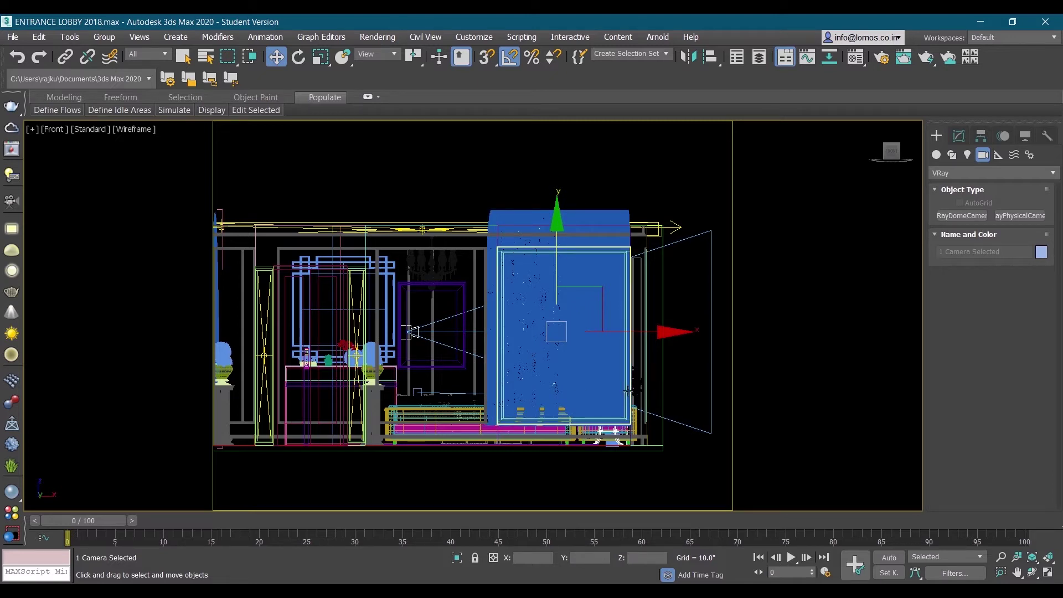
key("p")
middle_click_drag(628, 390, 485, 336, "alt")
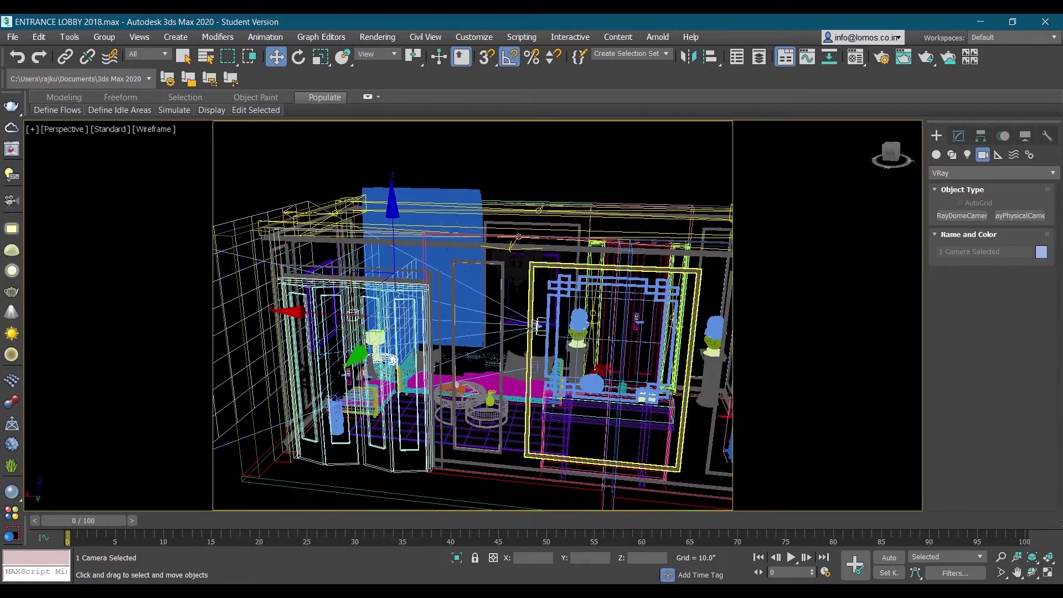
Set VRayCam004's focal length to 35 mm and shutter speed to 50.
left_click(961, 138)
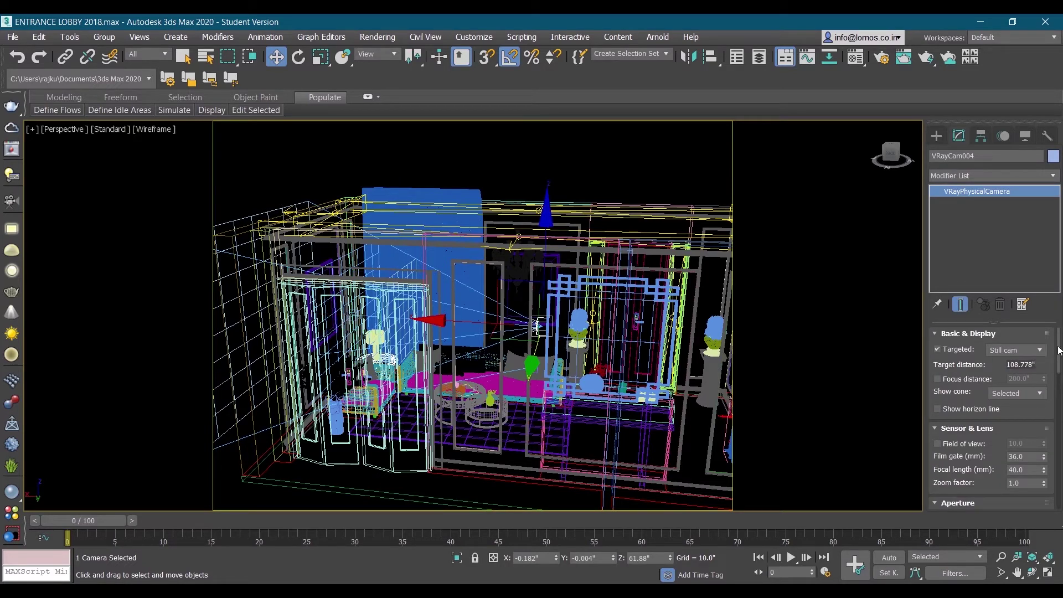
left_click_drag(1059, 352, 1059, 365)
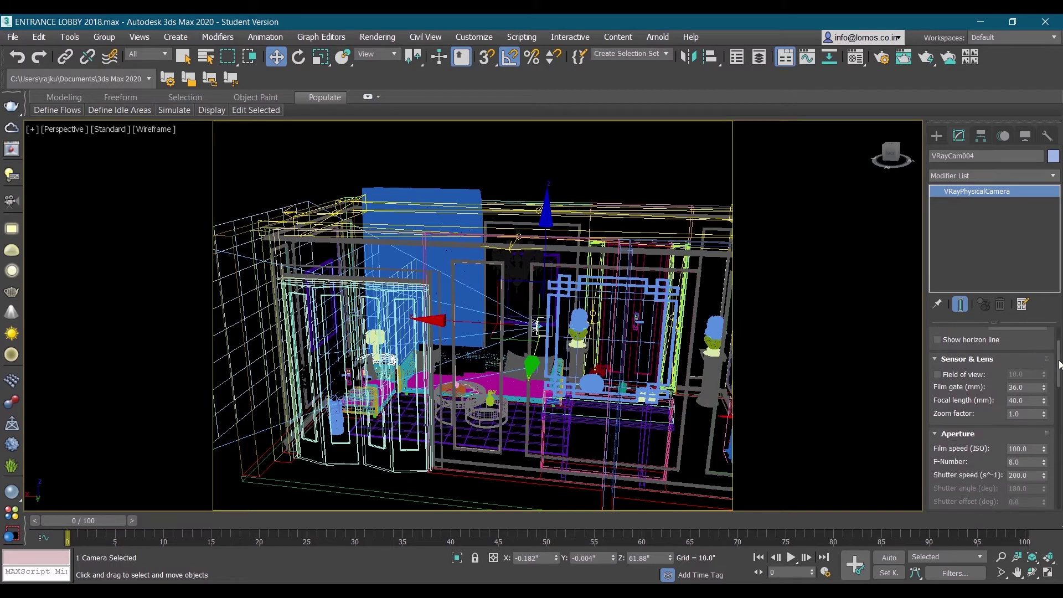
double_click(1031, 403)
type("35")
key("Return")
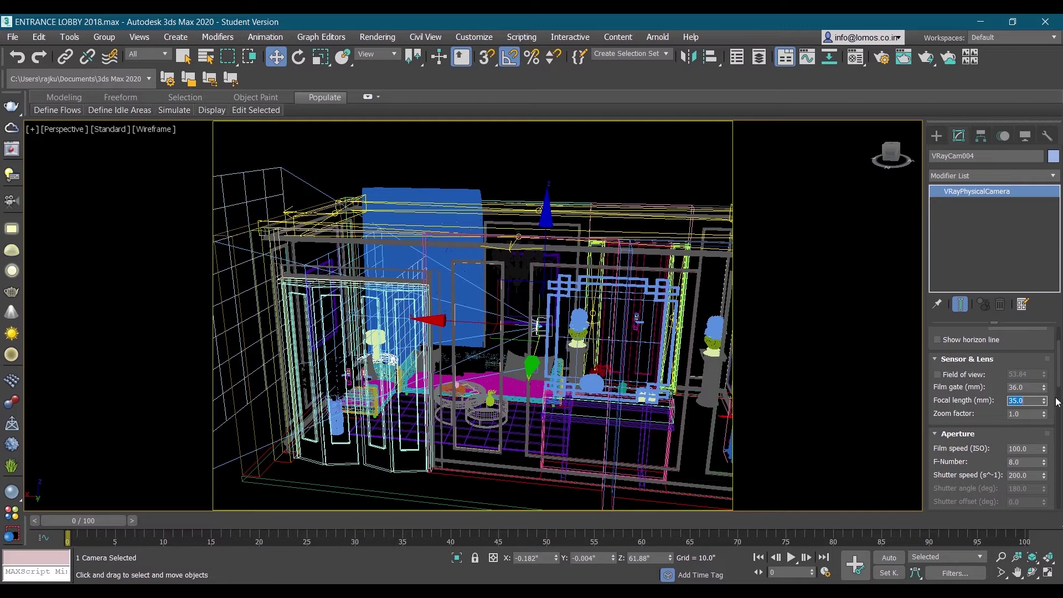
left_click_drag(1056, 370, 1058, 386)
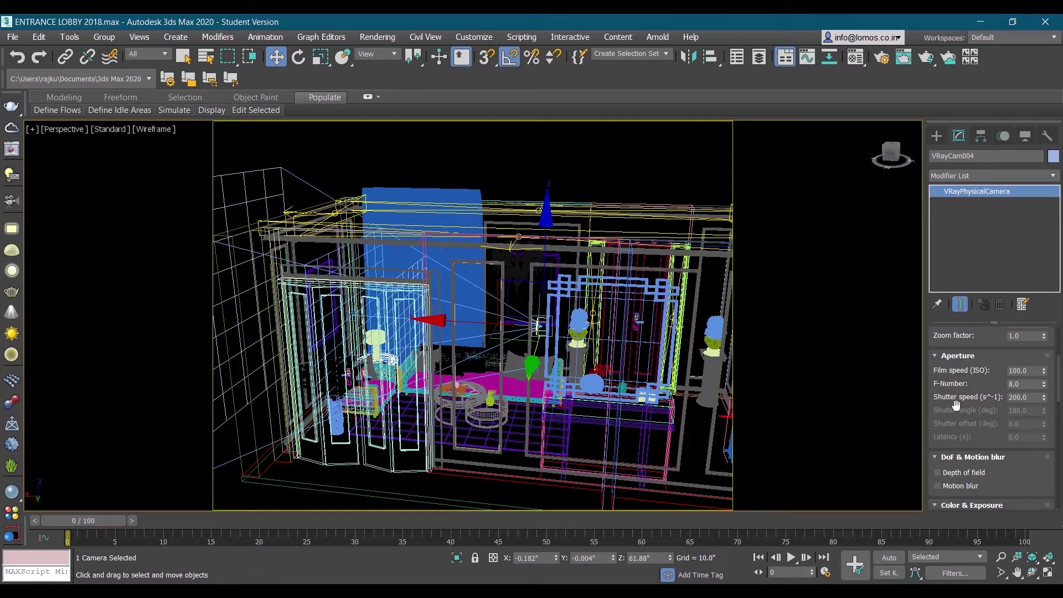
double_click(1021, 397)
type("50")
key("Return")
Set the camera's white balance to Neutral and clear the selection.
left_click(1057, 368)
left_click_drag(1057, 368, 1057, 398)
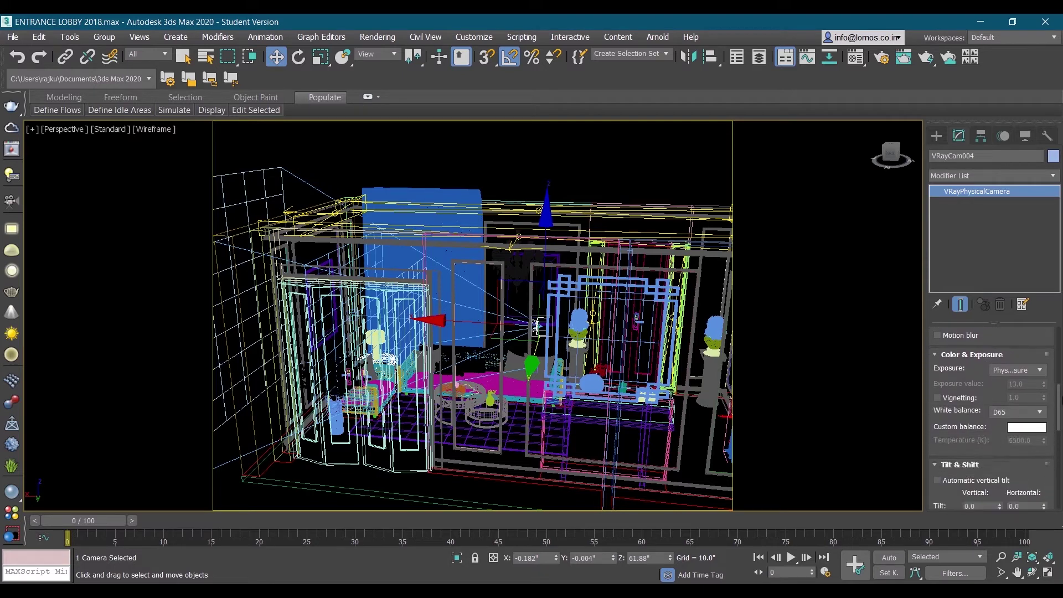
left_click(1014, 413)
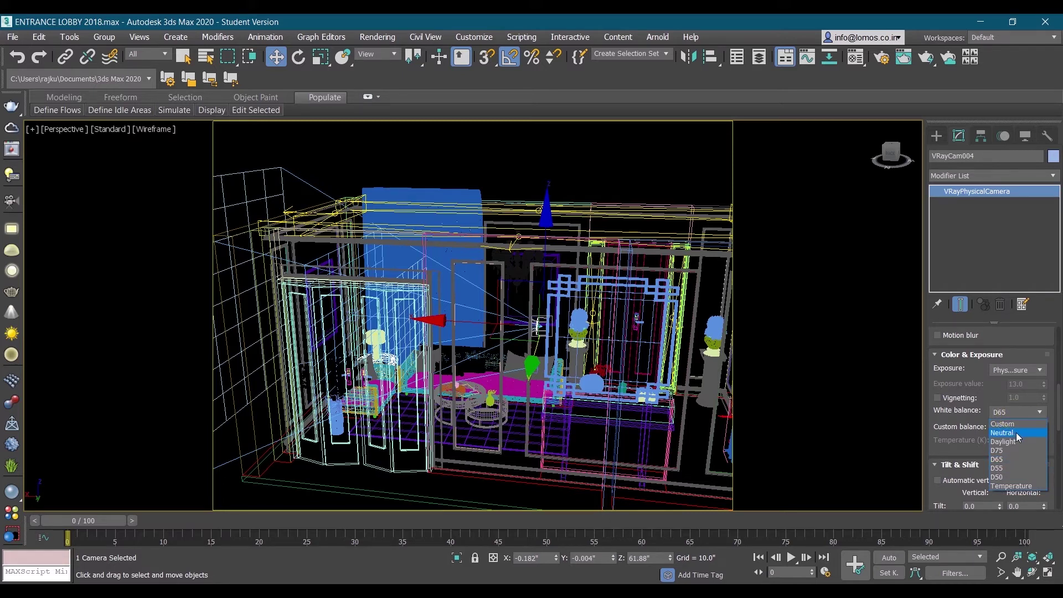
left_click(1015, 433)
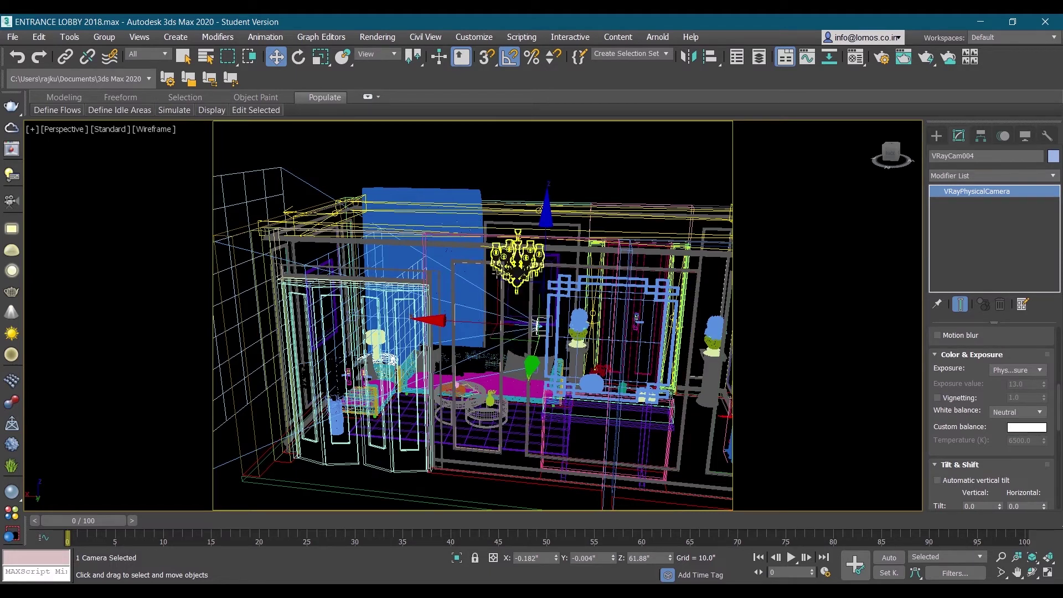
left_click(492, 272)
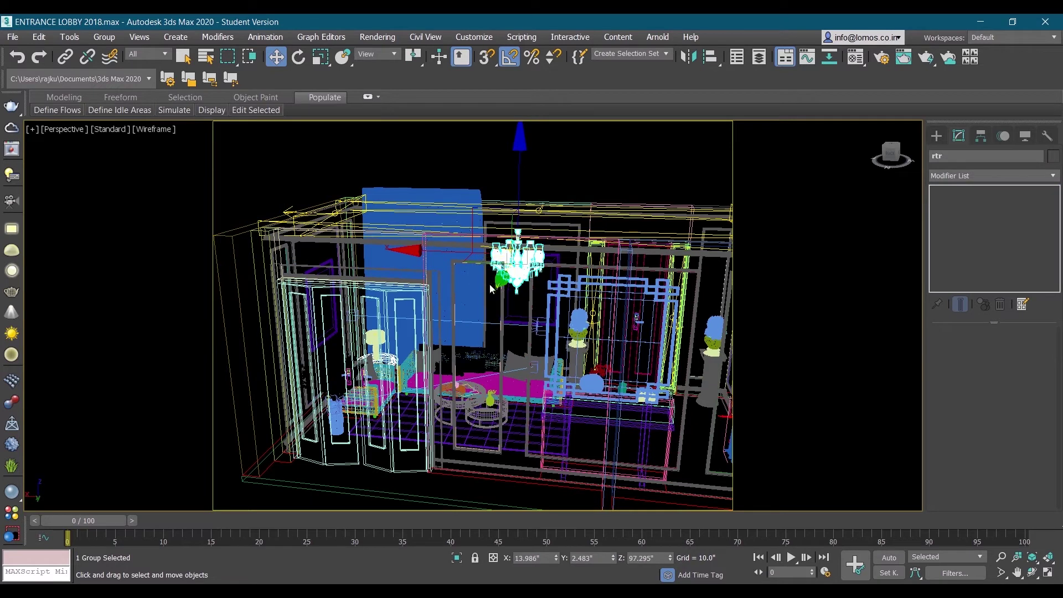
left_click(491, 300)
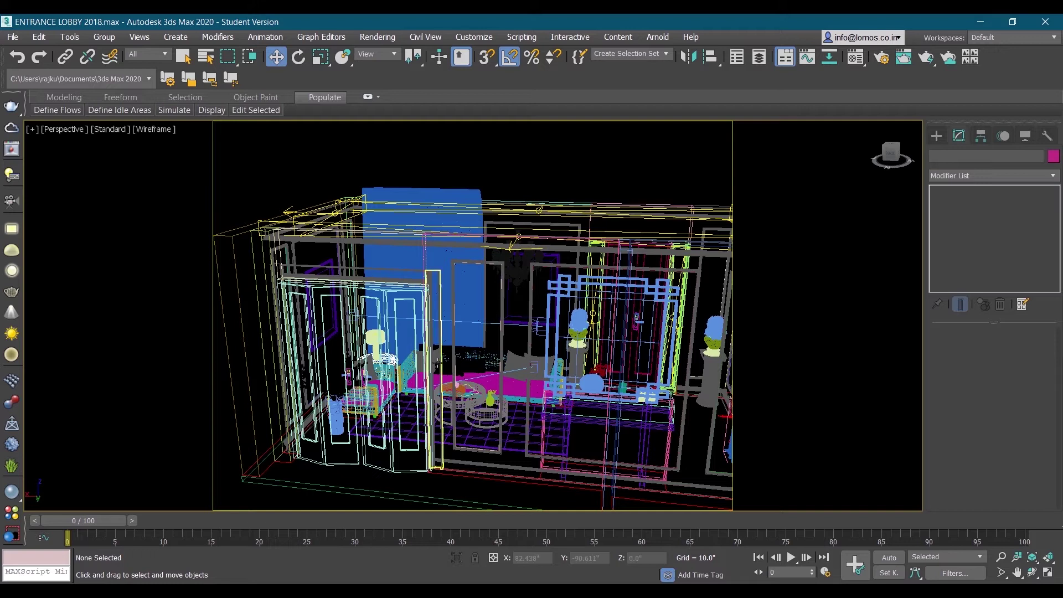
In Render Setup, switch the renderer from Arnold to V-Ray 5, hotfix 1.
left_click(882, 57)
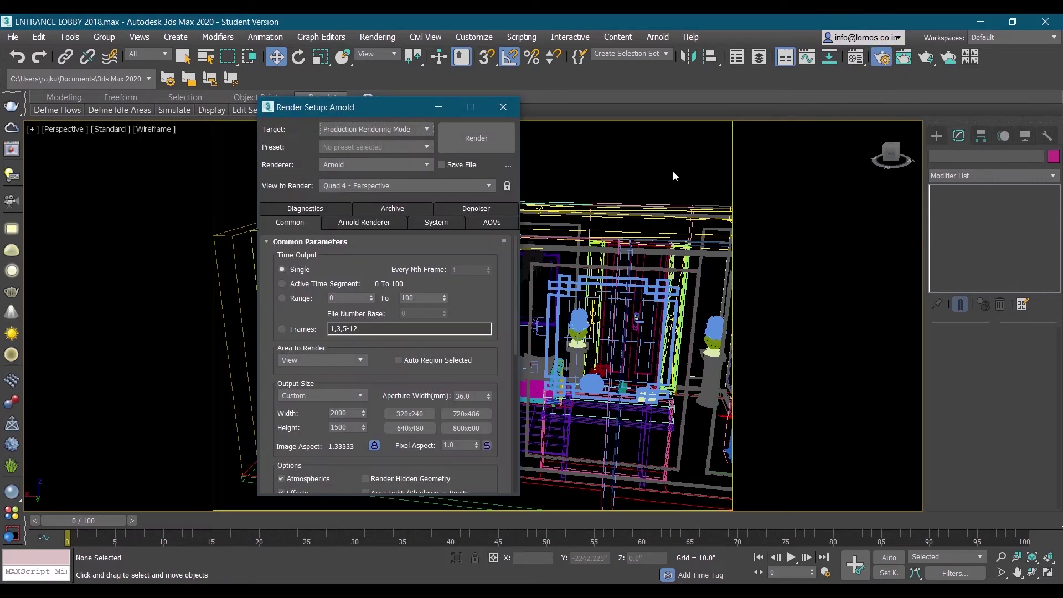
left_click(400, 165)
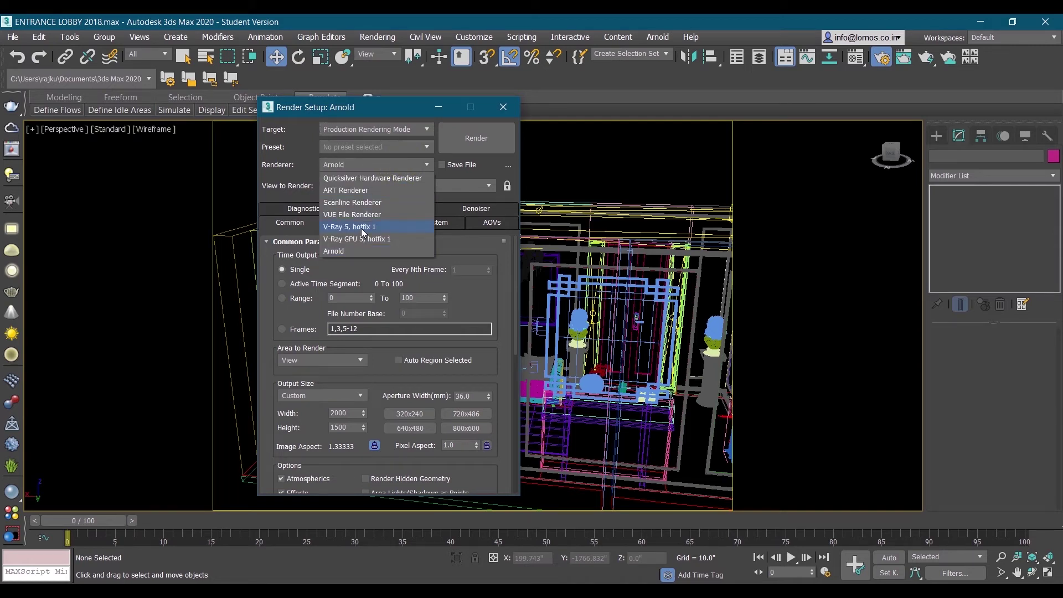
left_click(363, 227)
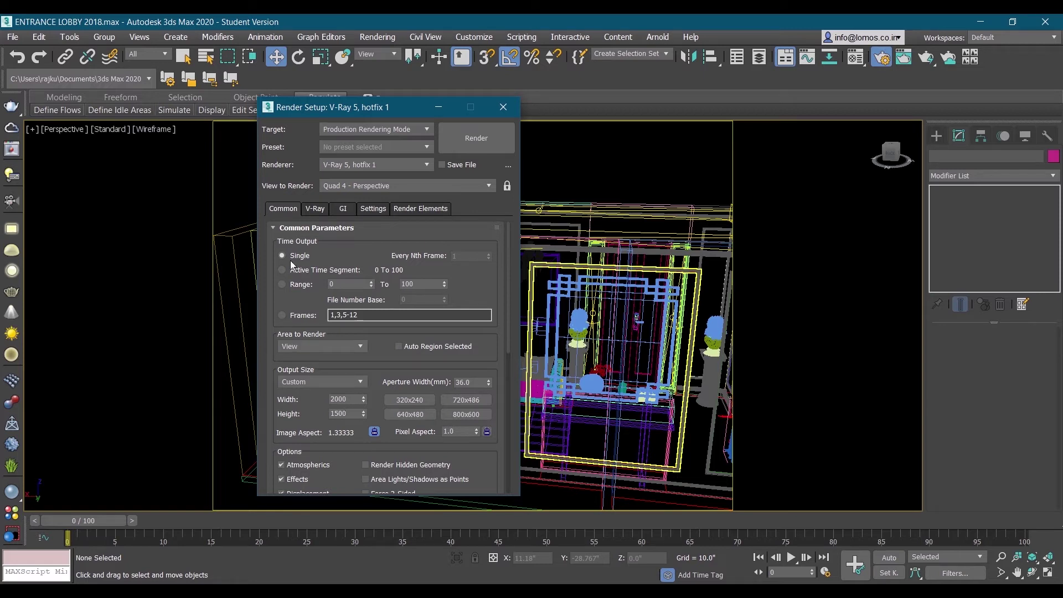
On the V-Ray tab, set the image sampler type to Bucket.
left_click(315, 210)
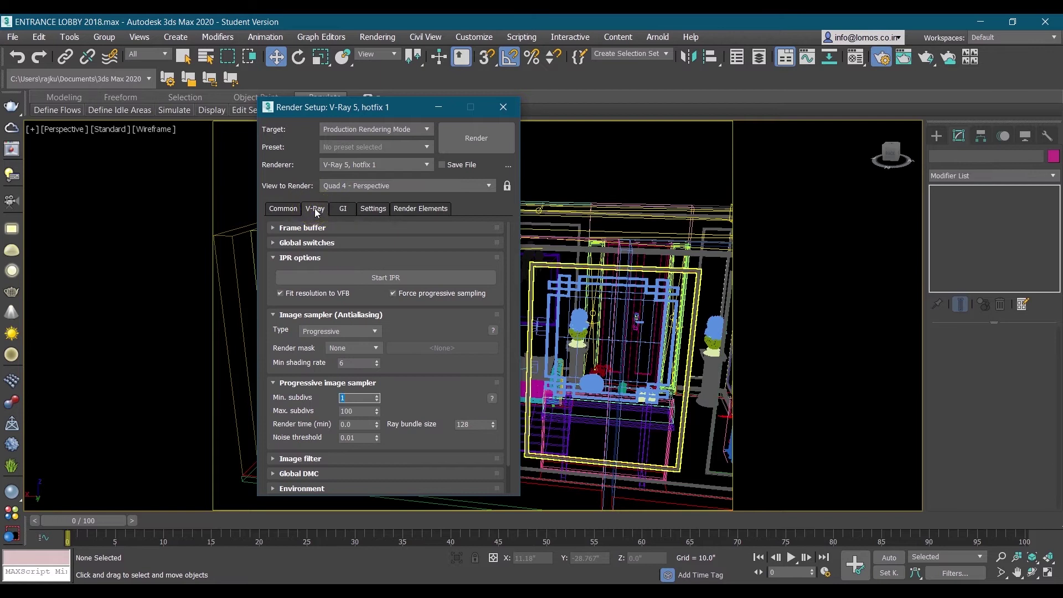
left_click(303, 257)
left_click(308, 273)
left_click(309, 287)
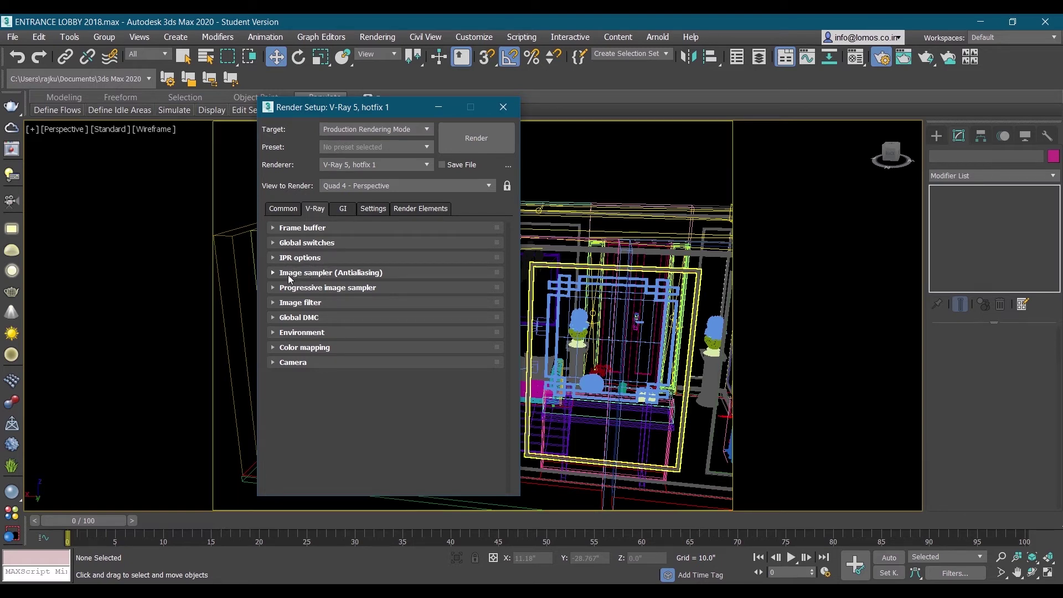
left_click(289, 275)
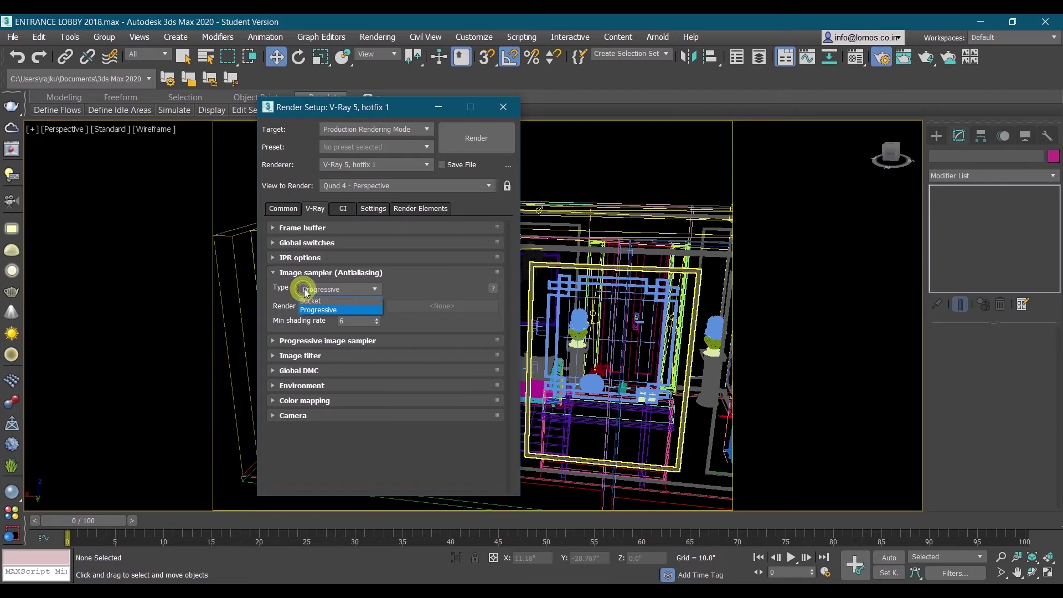
left_click(315, 301)
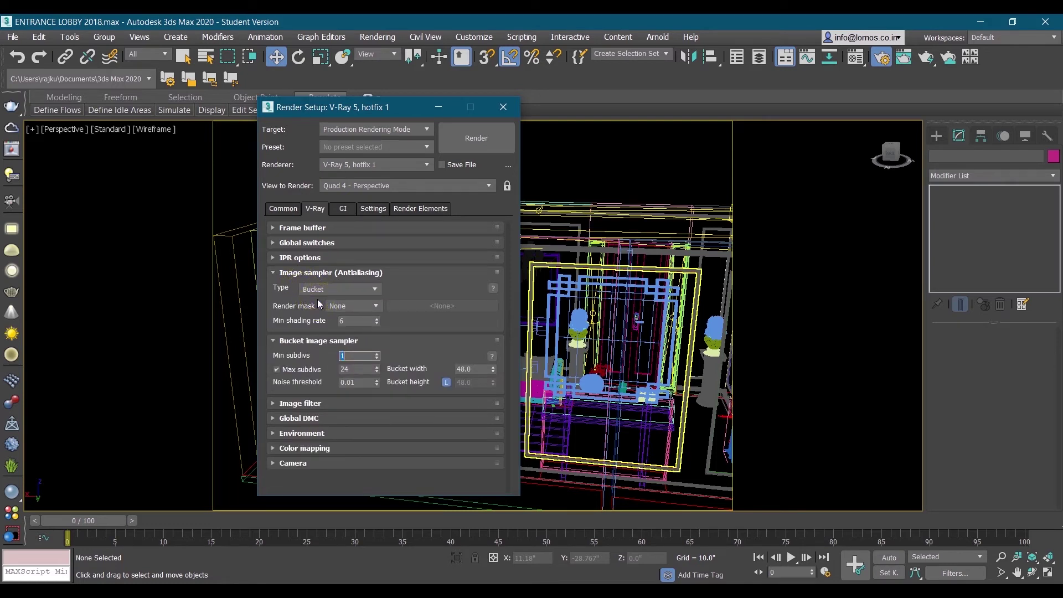
left_click(324, 273)
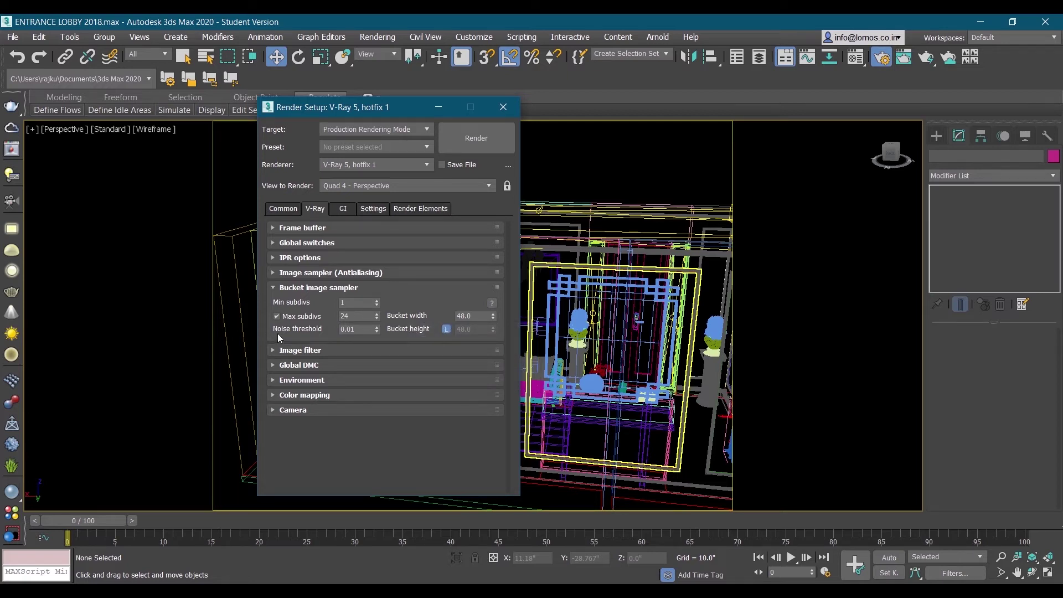
Set the bucket image sampler's noise threshold to 0.005.
double_click(362, 329)
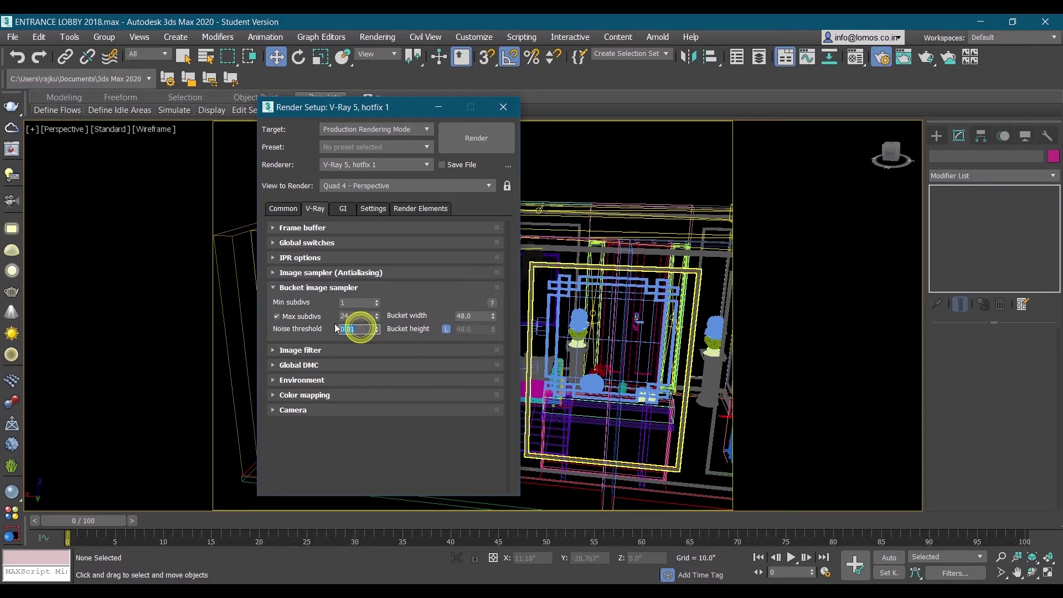
type(".005")
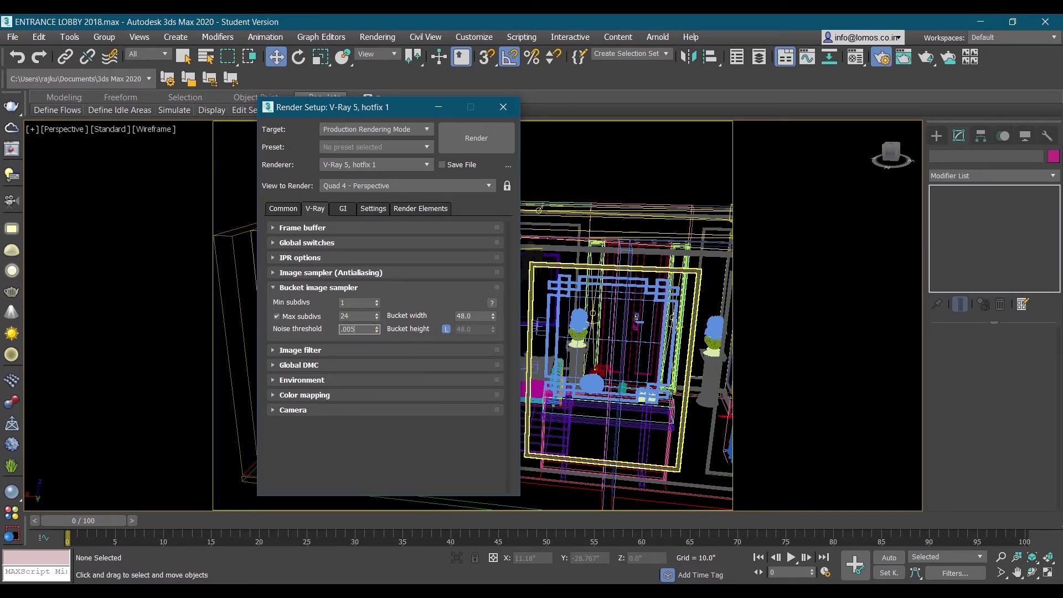
key("Return")
left_click(327, 287)
Turn off the image filter and enable Lock noise pattern under Global DMC.
left_click(308, 302)
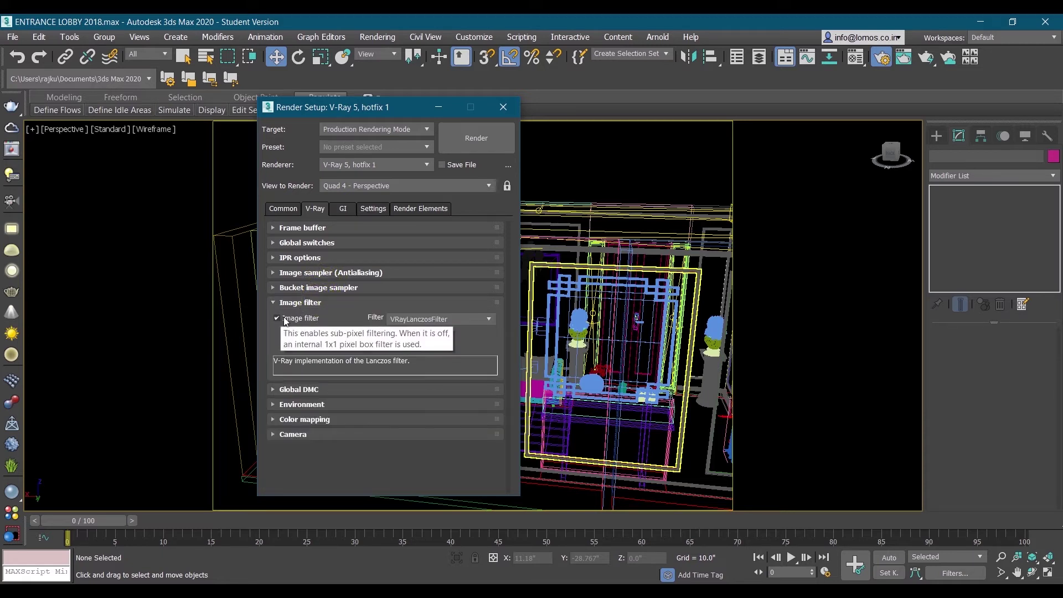
left_click(277, 319)
left_click(290, 303)
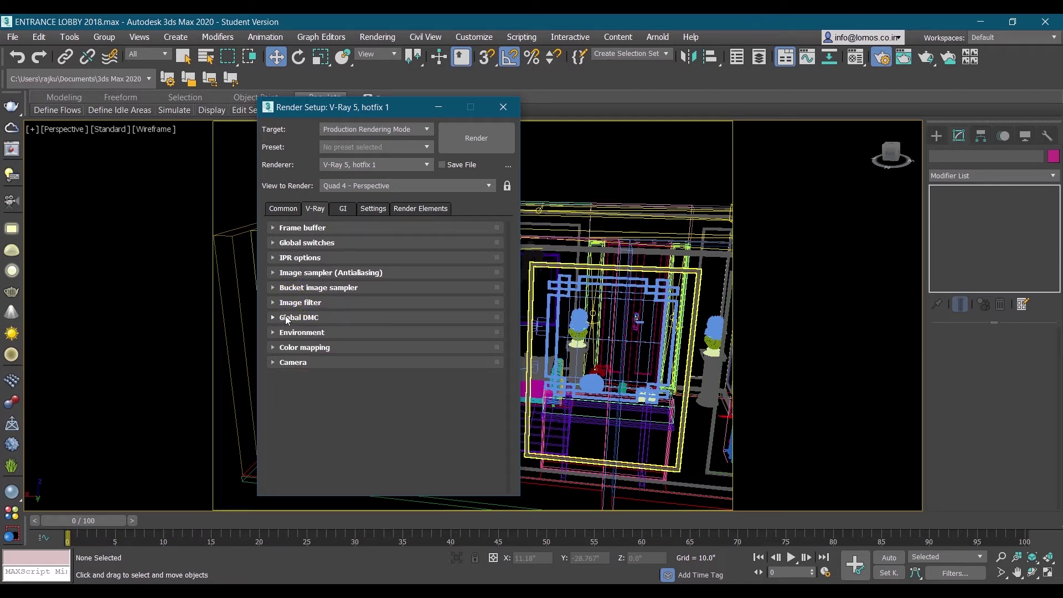
left_click(287, 319)
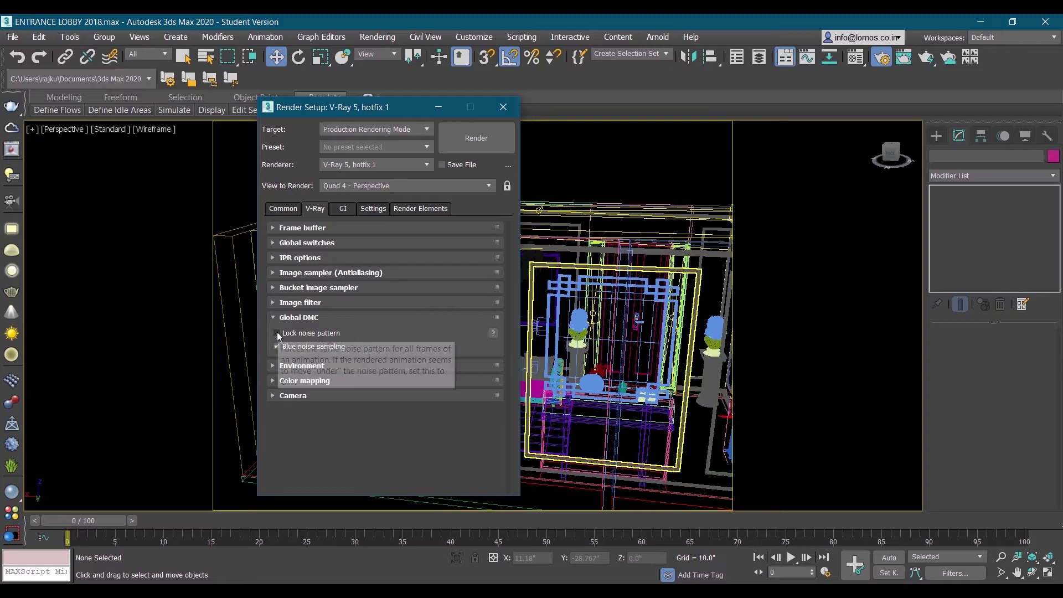
left_click(278, 333)
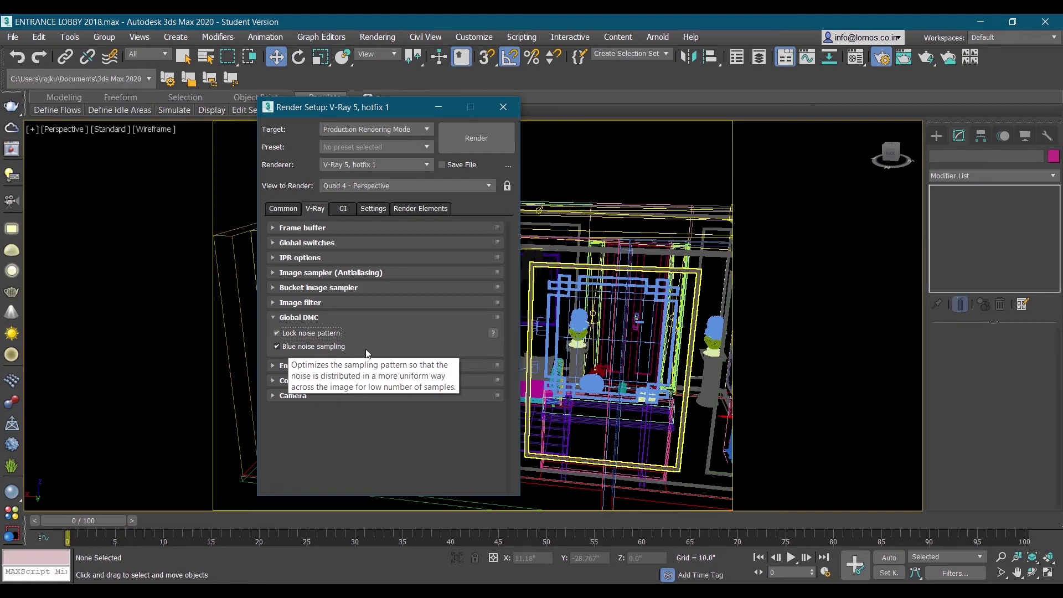
left_click(316, 318)
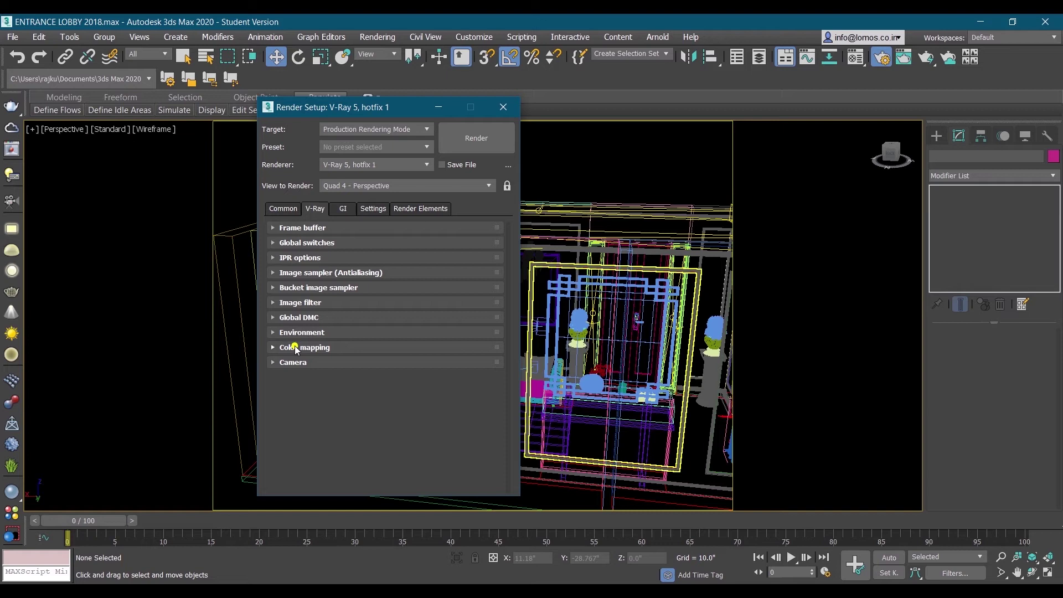
Set the colour mapping type to Exponential.
left_click(297, 349)
left_click(338, 364)
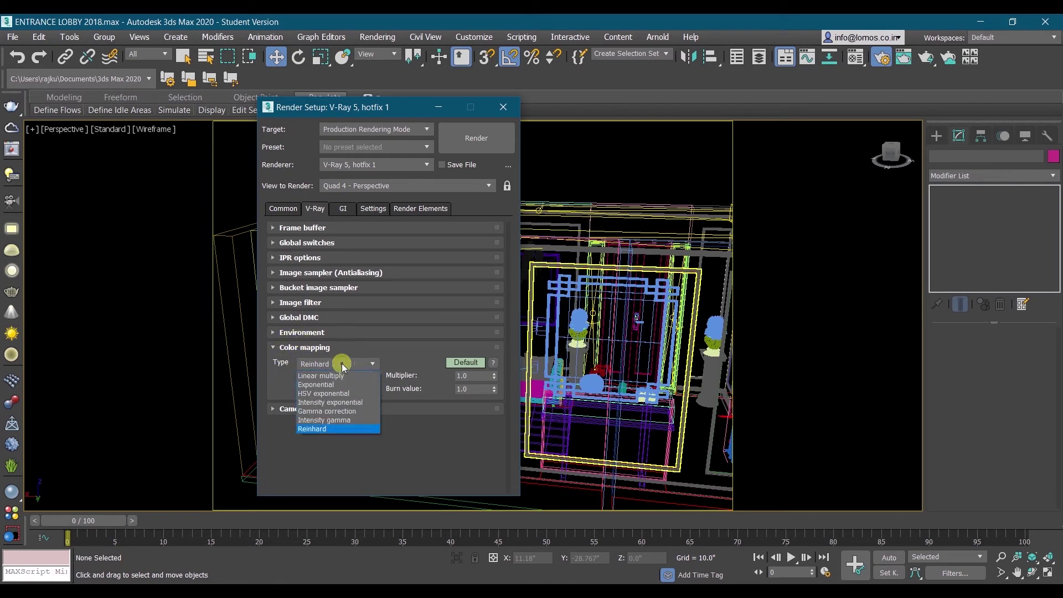
left_click(321, 386)
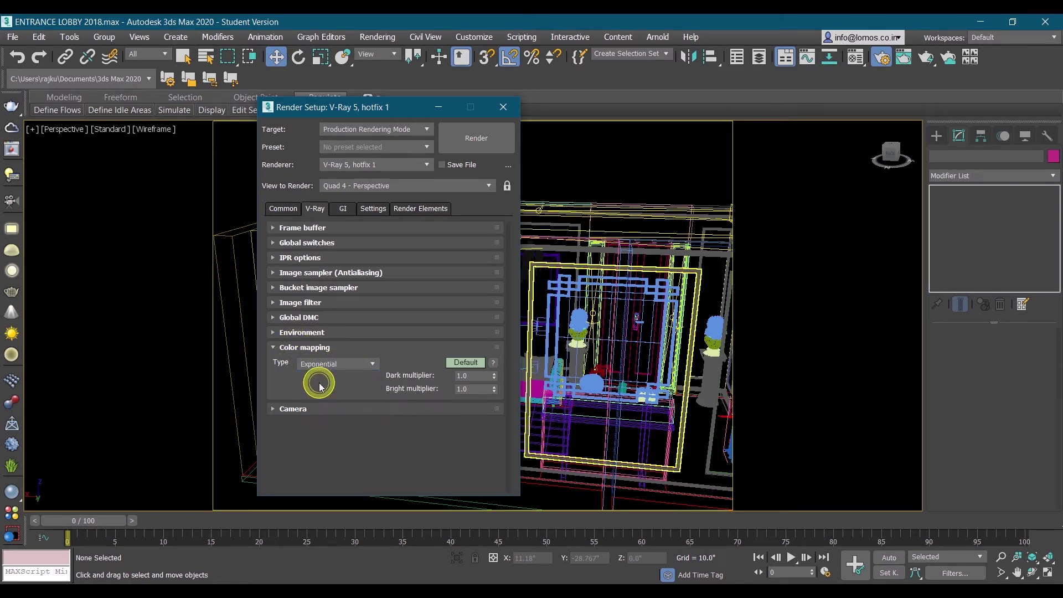
left_click(323, 347)
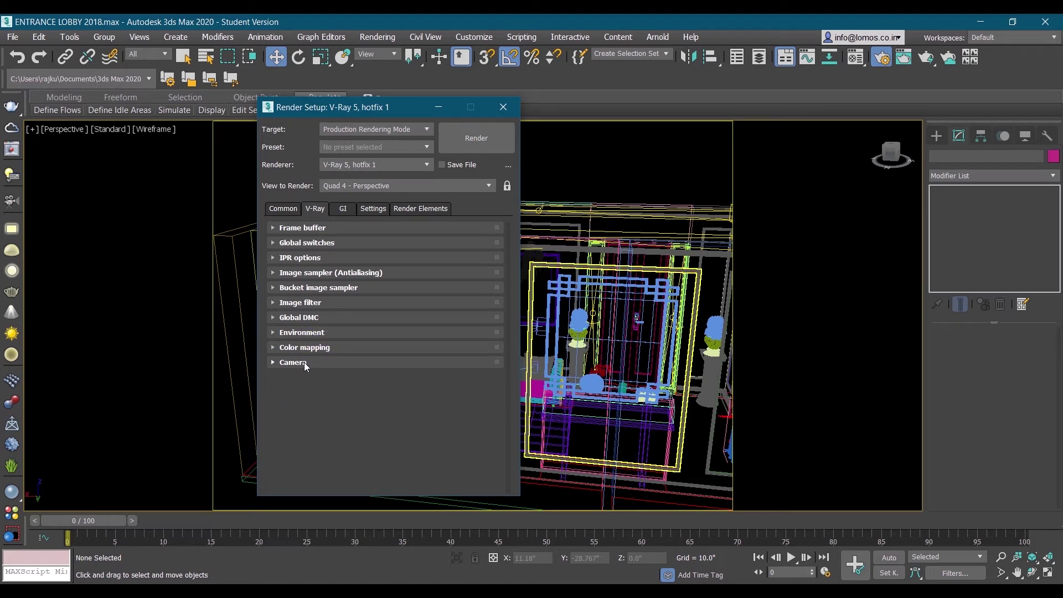
Make the V-Ray camera Spherical and override its field of view to 360.
left_click(304, 362)
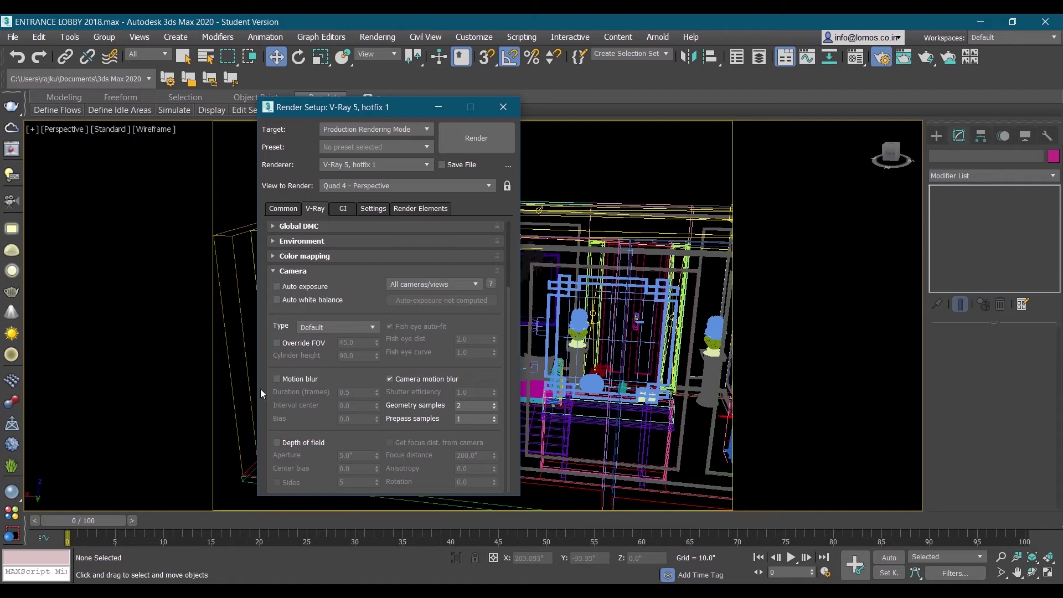
left_click(327, 328)
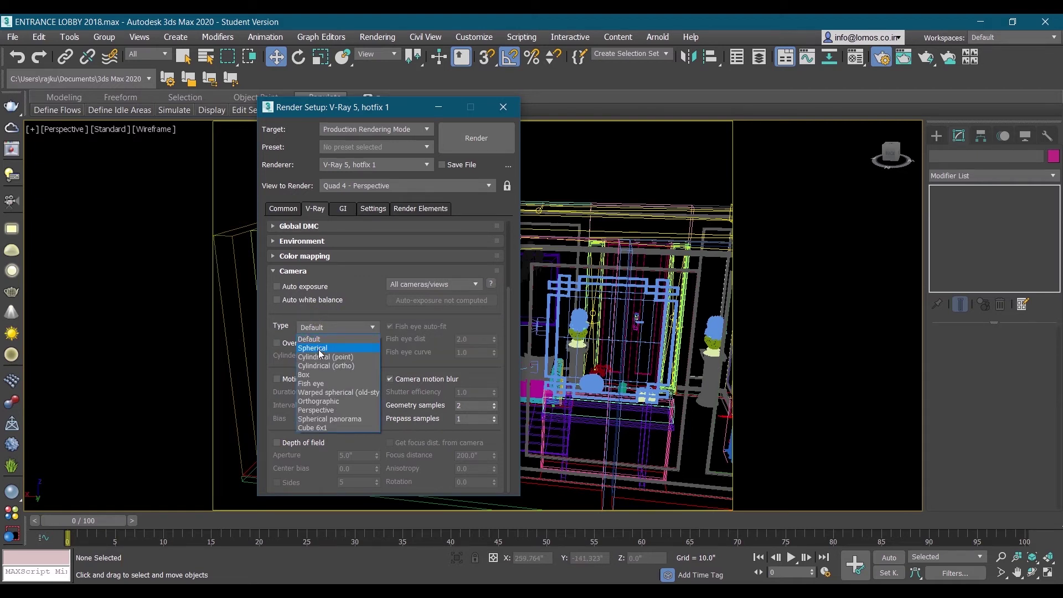
left_click(321, 349)
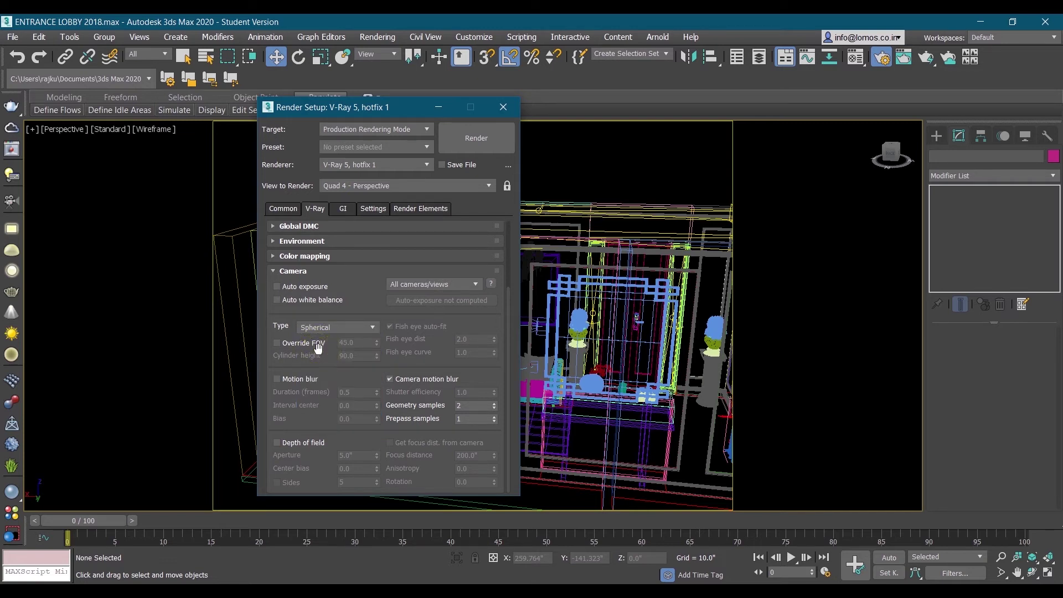
left_click(278, 343)
double_click(341, 342)
type("360")
key("Return")
Use Irradiance map as the primary GI engine, with its panel in Expert mode.
left_click(344, 208)
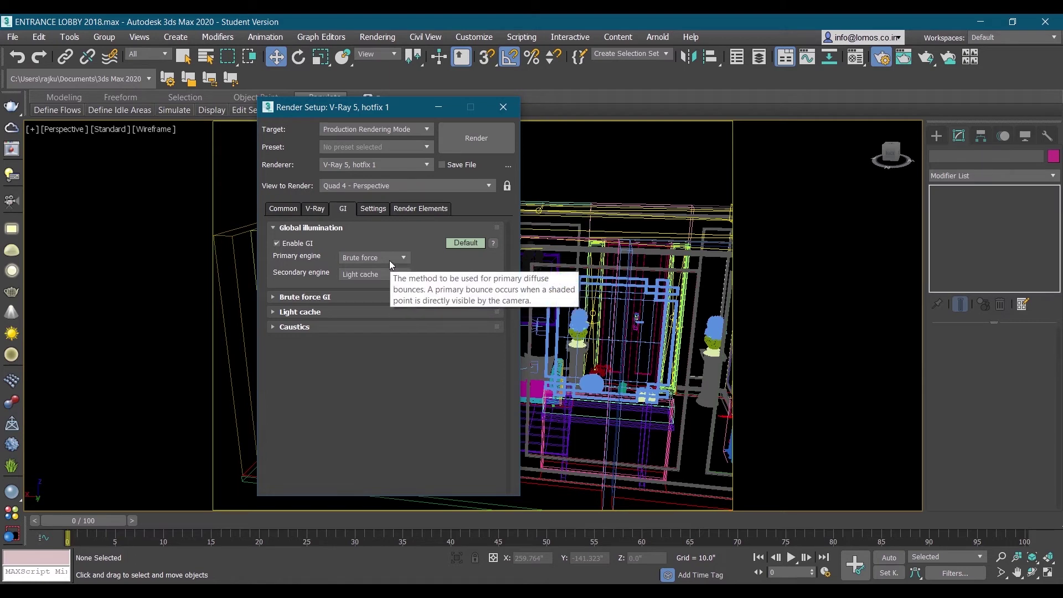
left_click(370, 257)
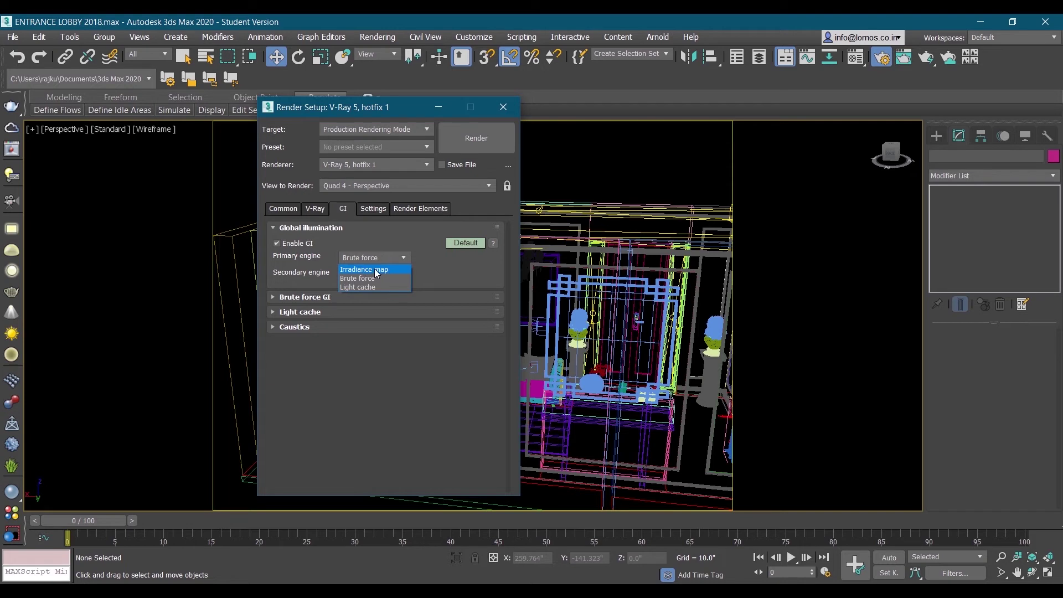
left_click(375, 270)
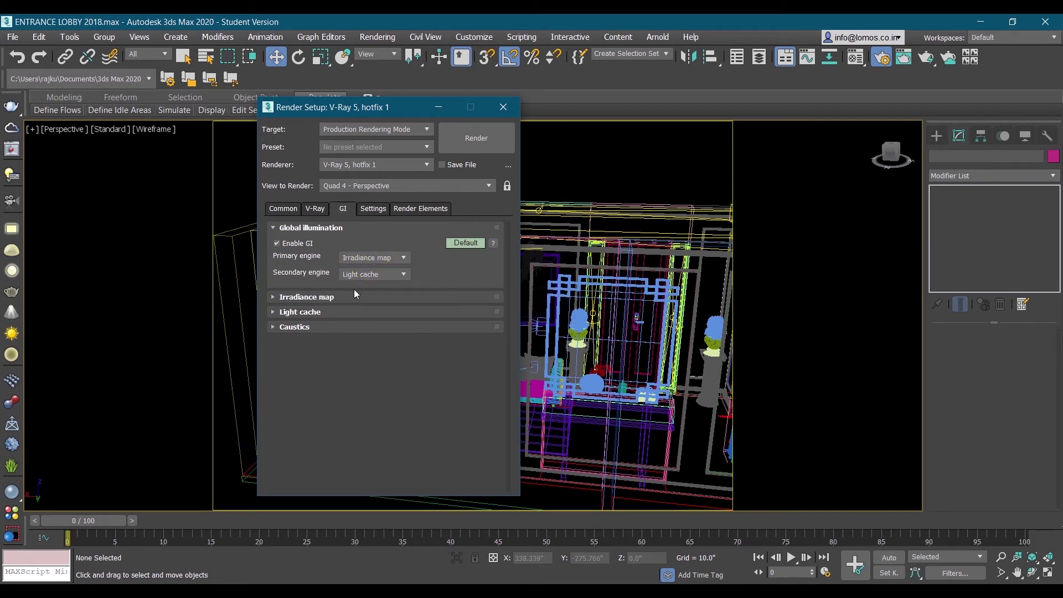
left_click(340, 297)
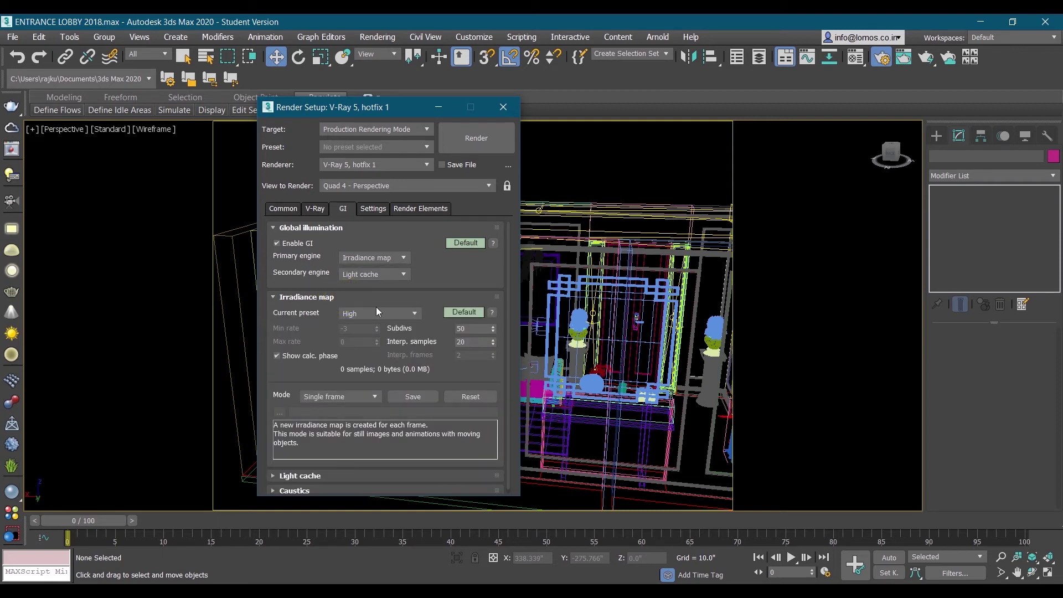
left_click(472, 312)
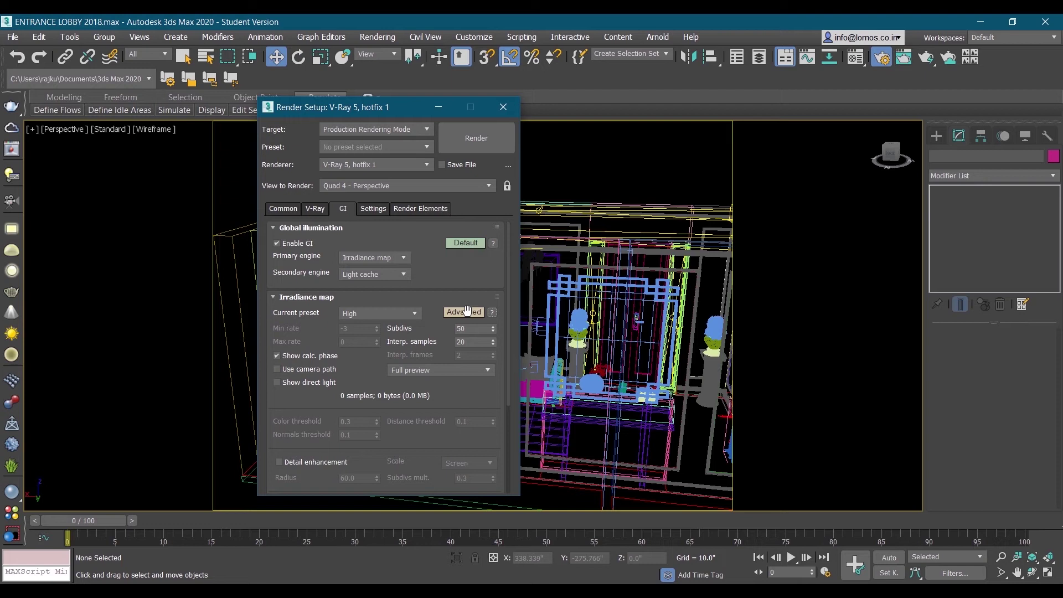
left_click(467, 311)
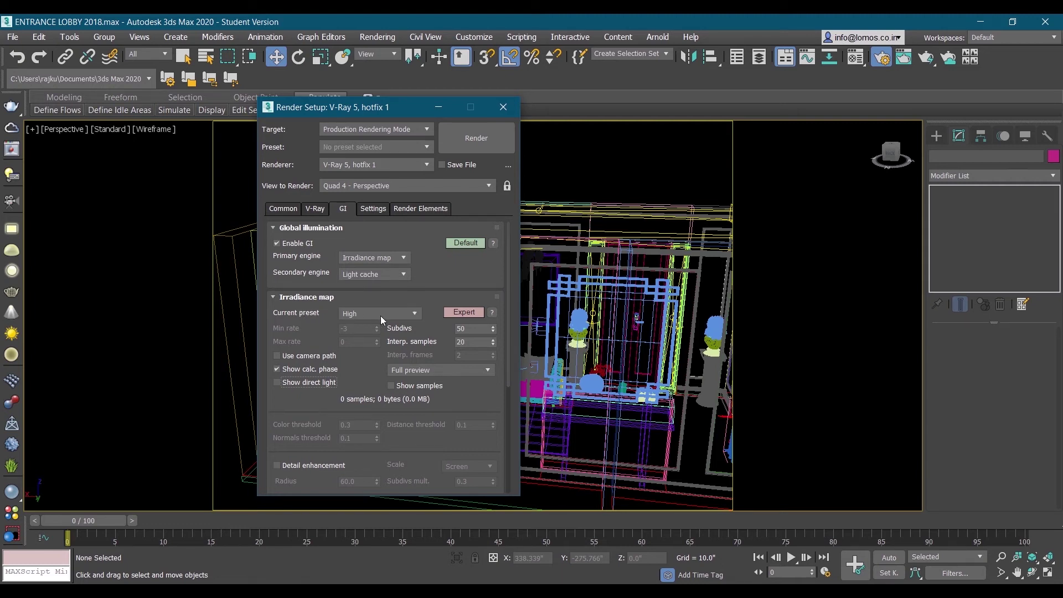
left_click(308, 298)
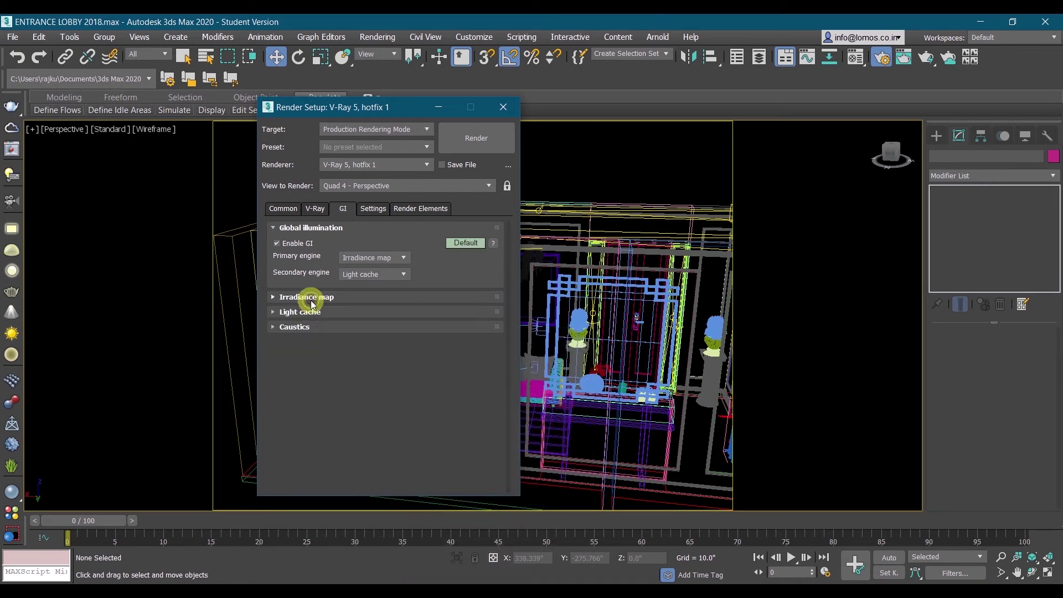
Raise the light cache Subdivs to 1500.
left_click(318, 314)
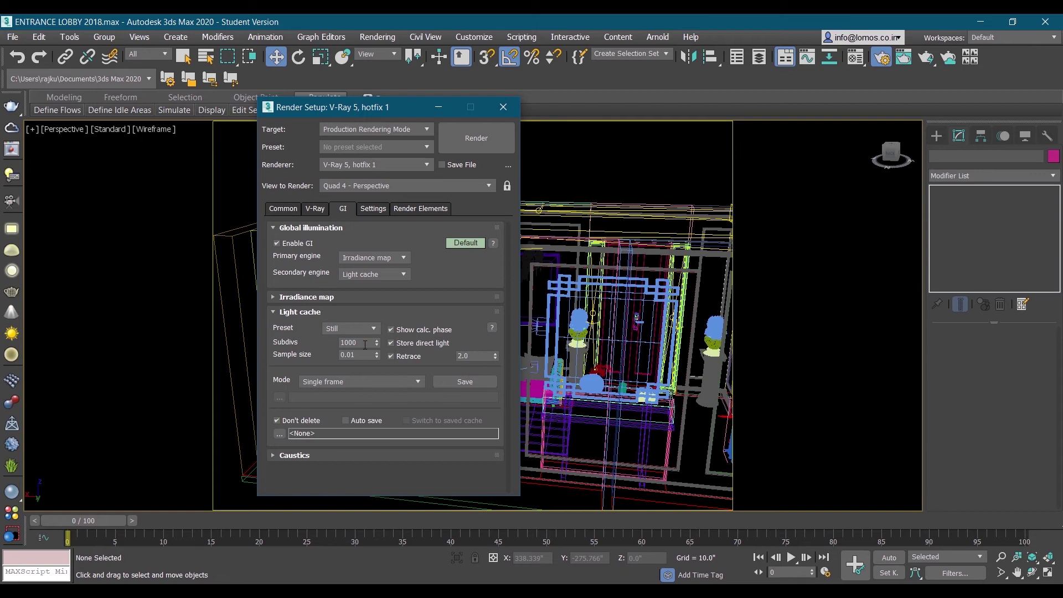
left_click_drag(361, 341, 332, 344)
type("15")
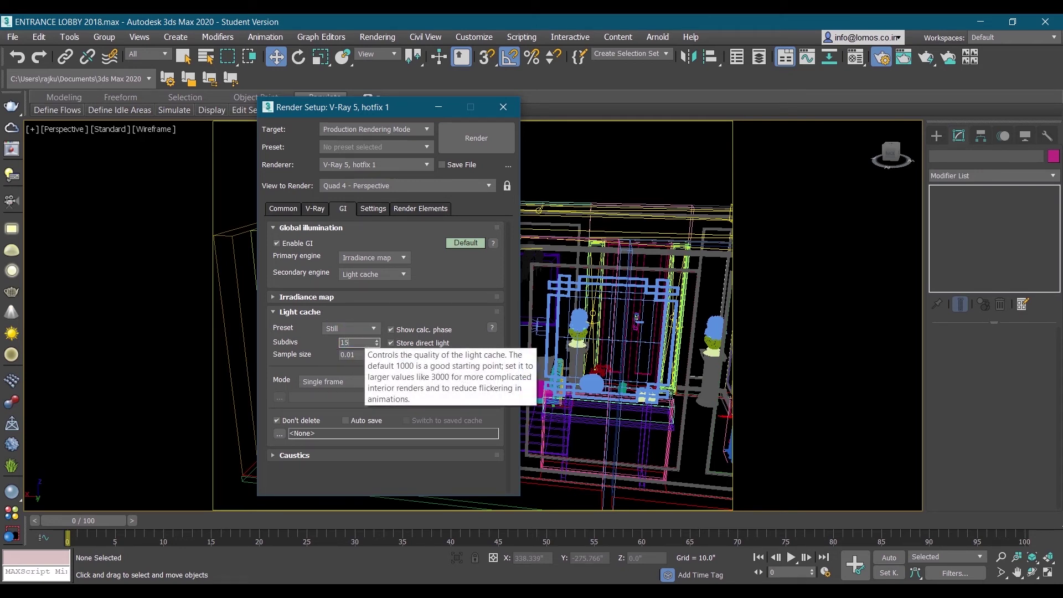
type("00")
left_click(450, 273)
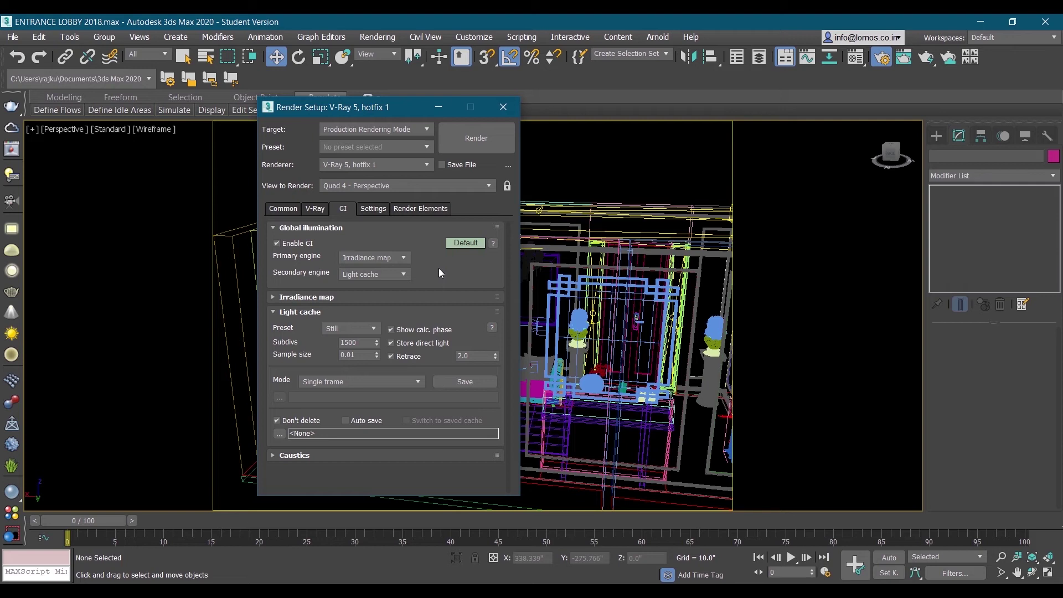
left_click(418, 208)
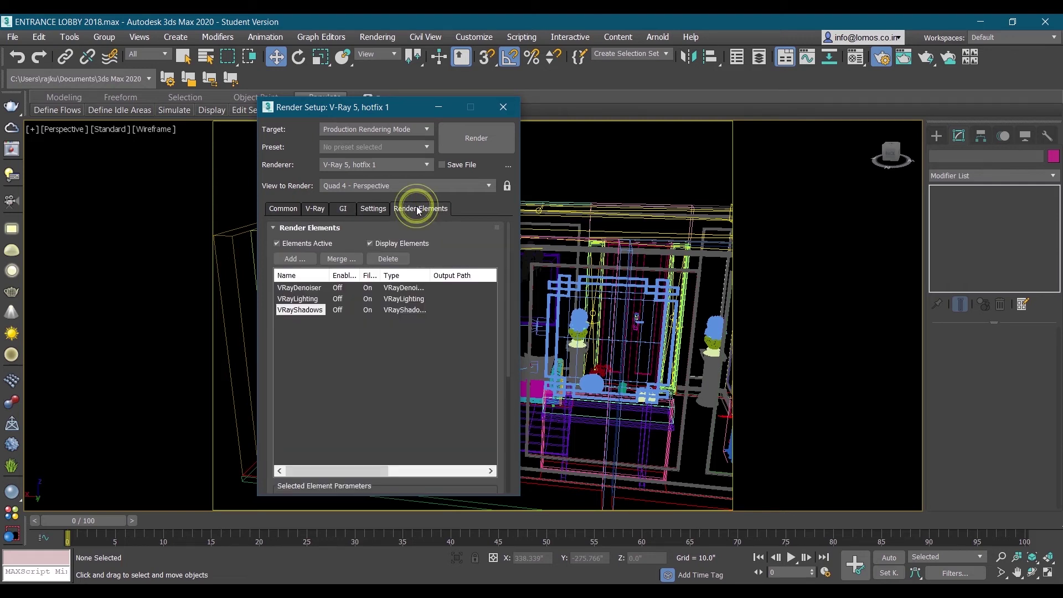
Check the VRayDenoiser, VRayLighting and VRayShadows render elements, then close Render Setup.
left_click(288, 289)
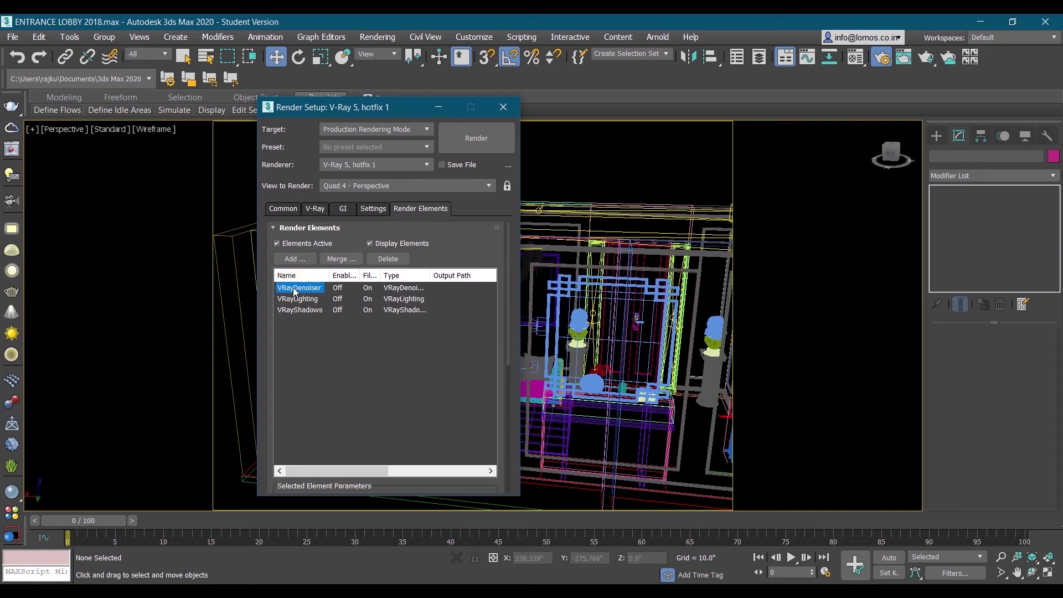
left_click(303, 299)
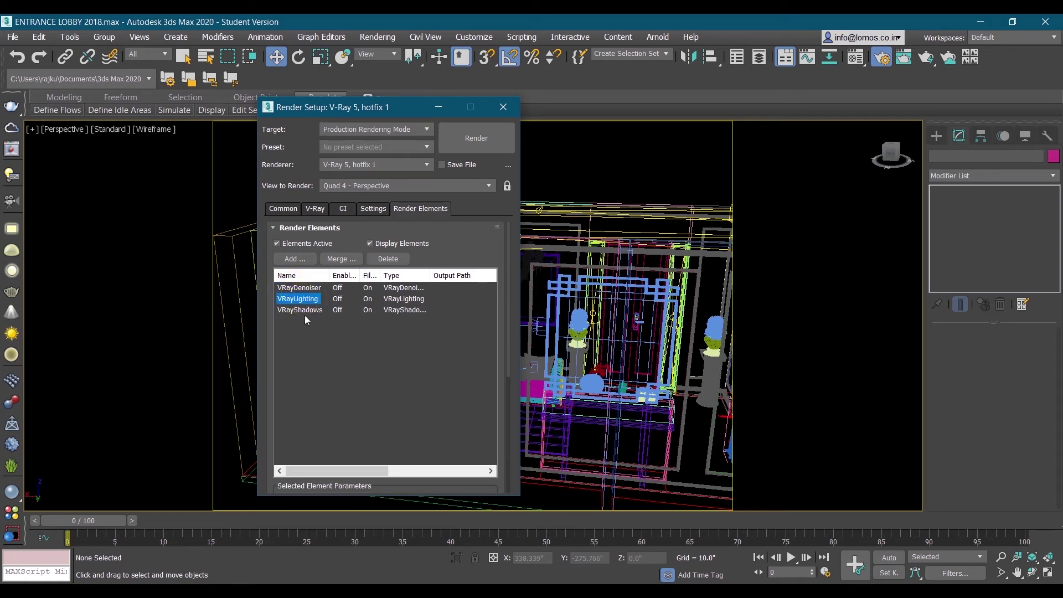
left_click(308, 311)
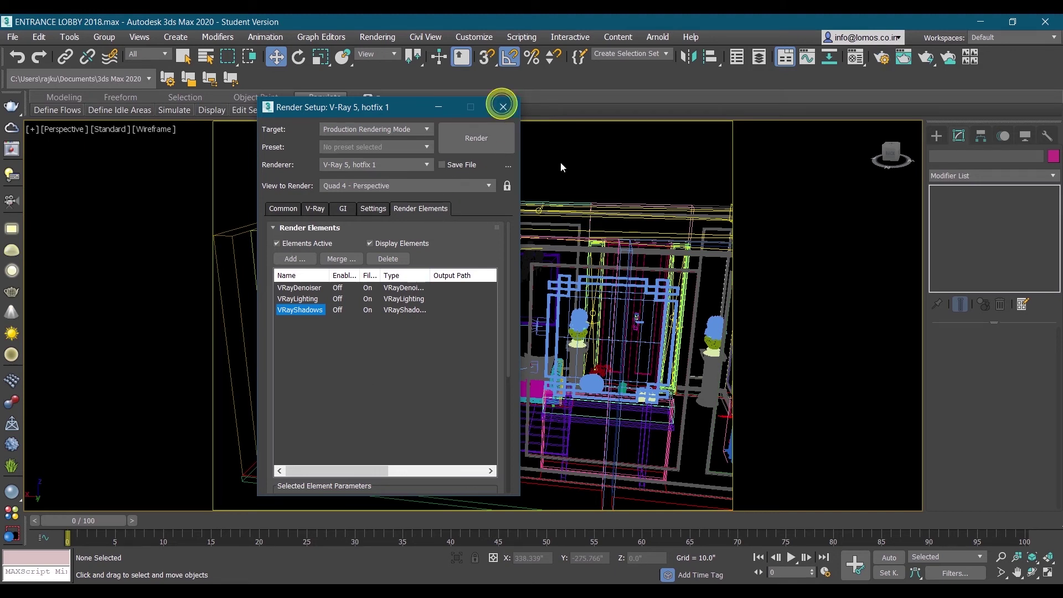
left_click(502, 107)
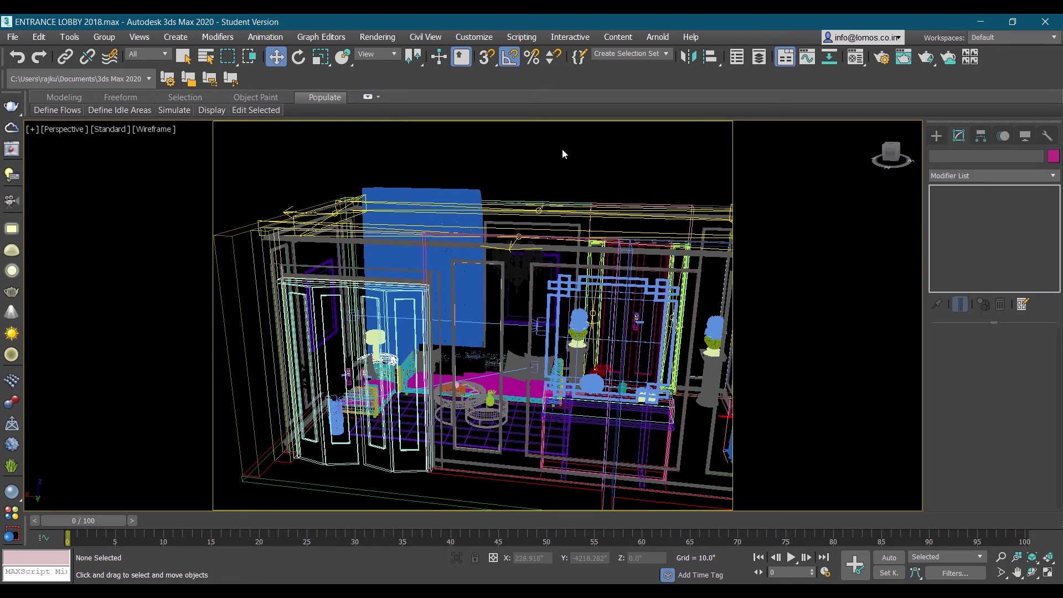
Look through VRayCam003, then VRayCam004, and start a V-Ray render of VRayCam004.
key("c")
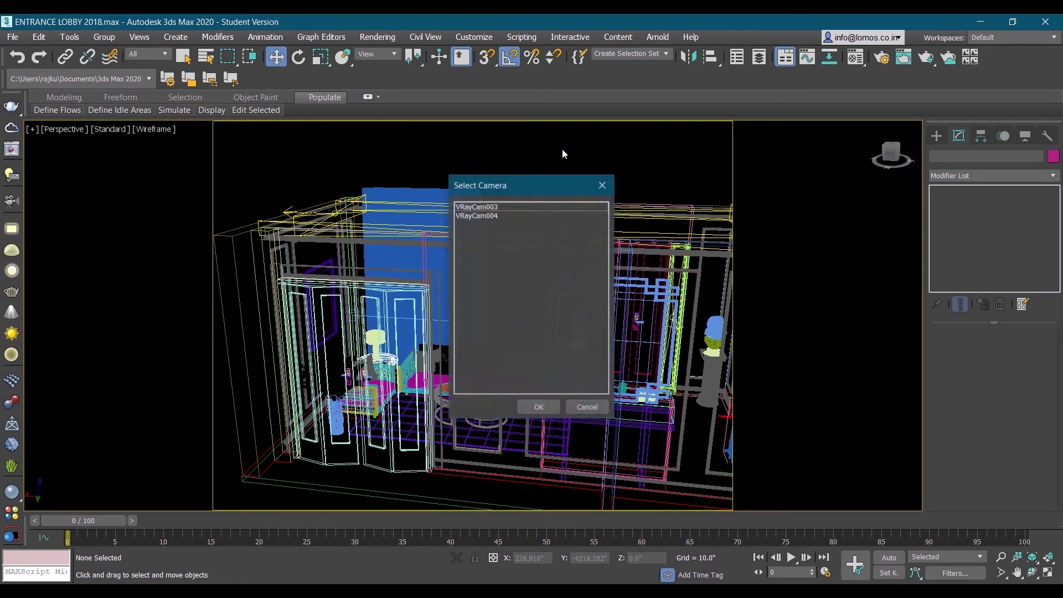
double_click(504, 207)
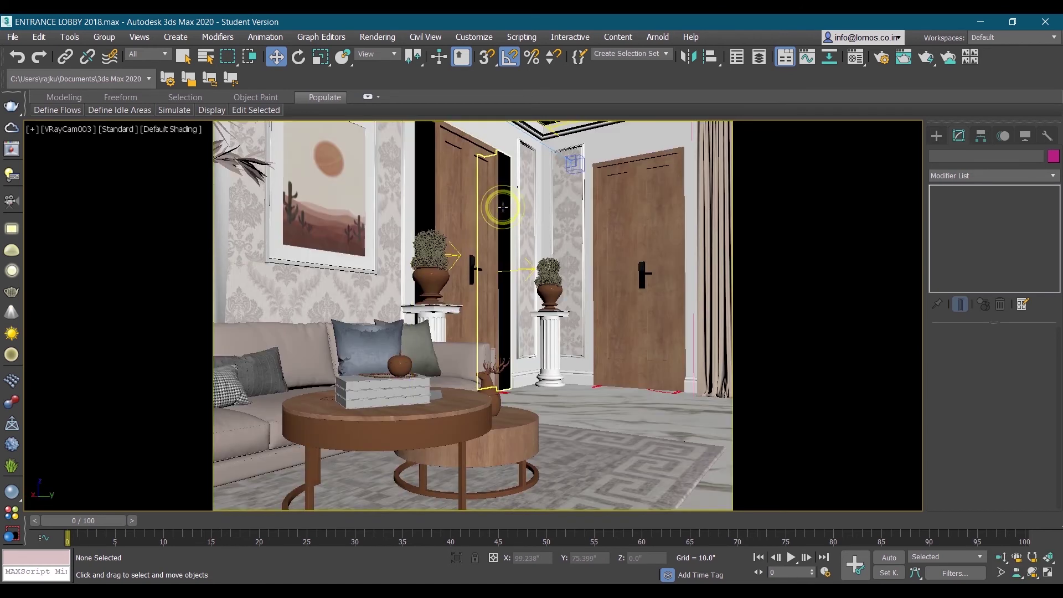
key("c")
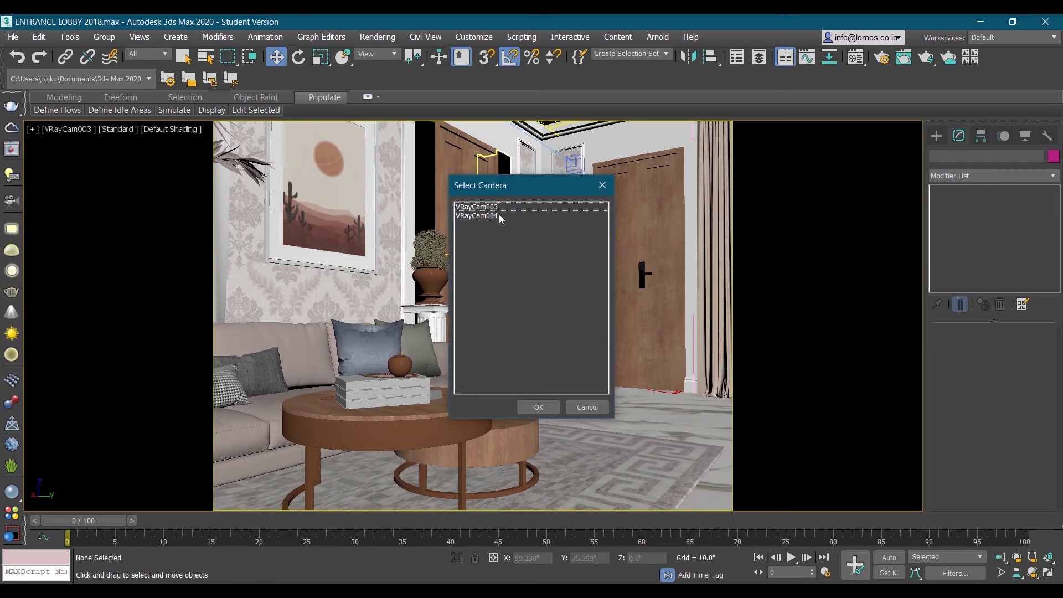
double_click(499, 214)
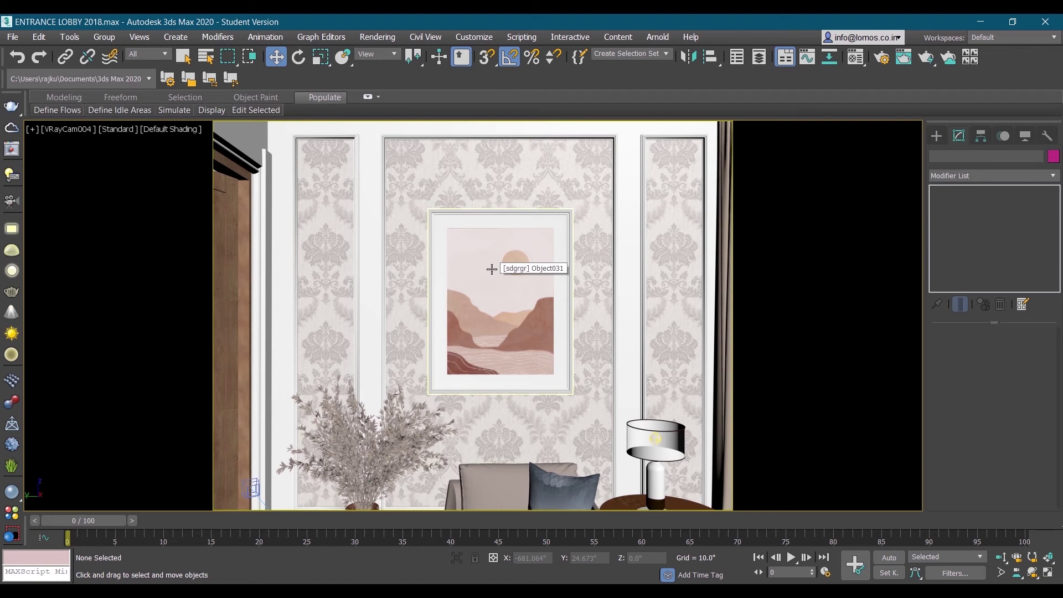
key("shift+q")
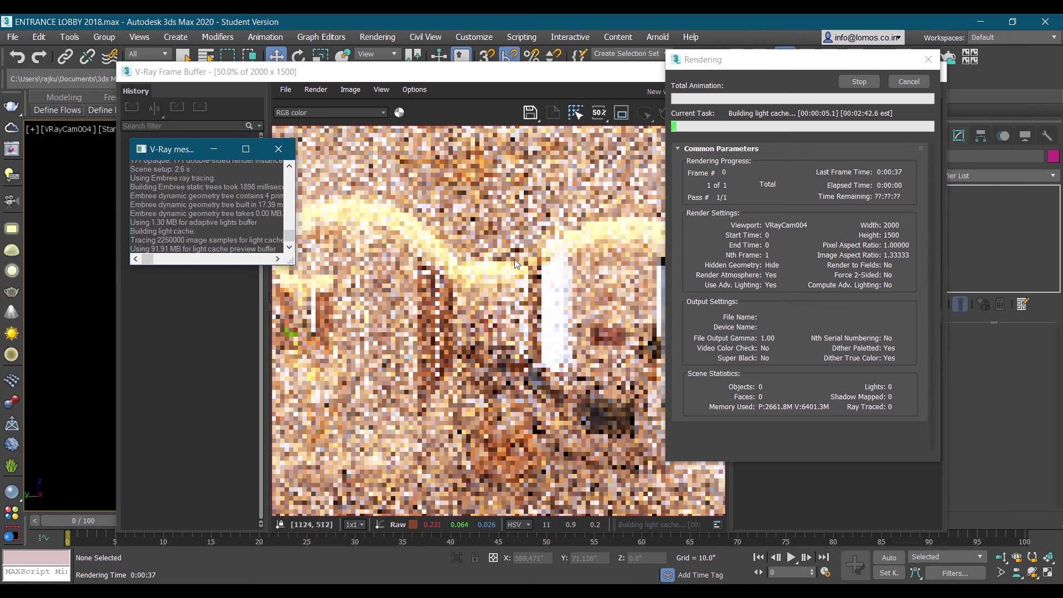
Maximise the V-Ray Frame Buffer and zoom in and out on the finished 2000 × 1500 panorama.
left_click(520, 252)
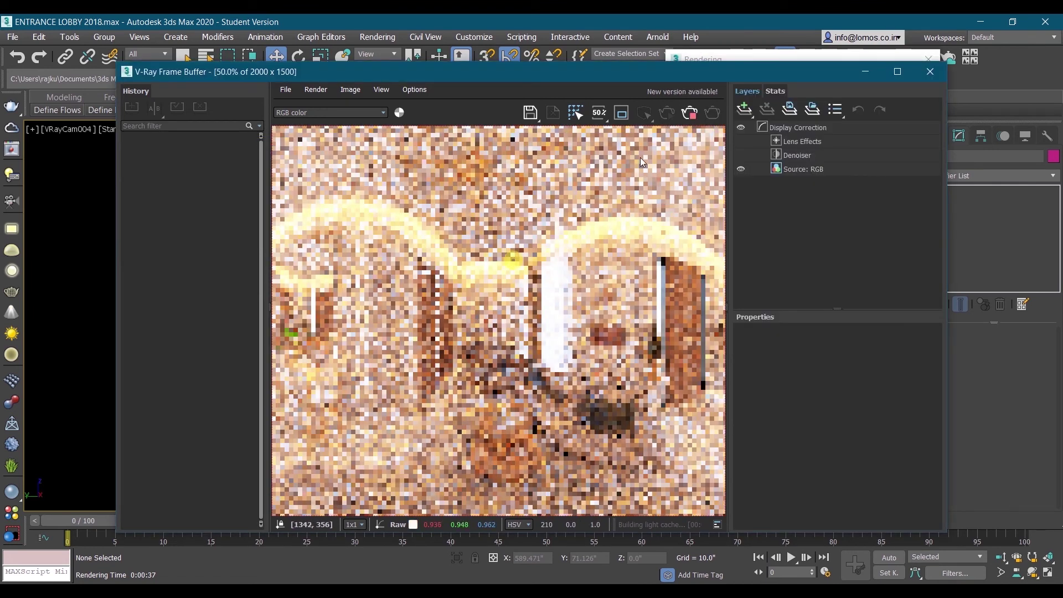
left_click(907, 73)
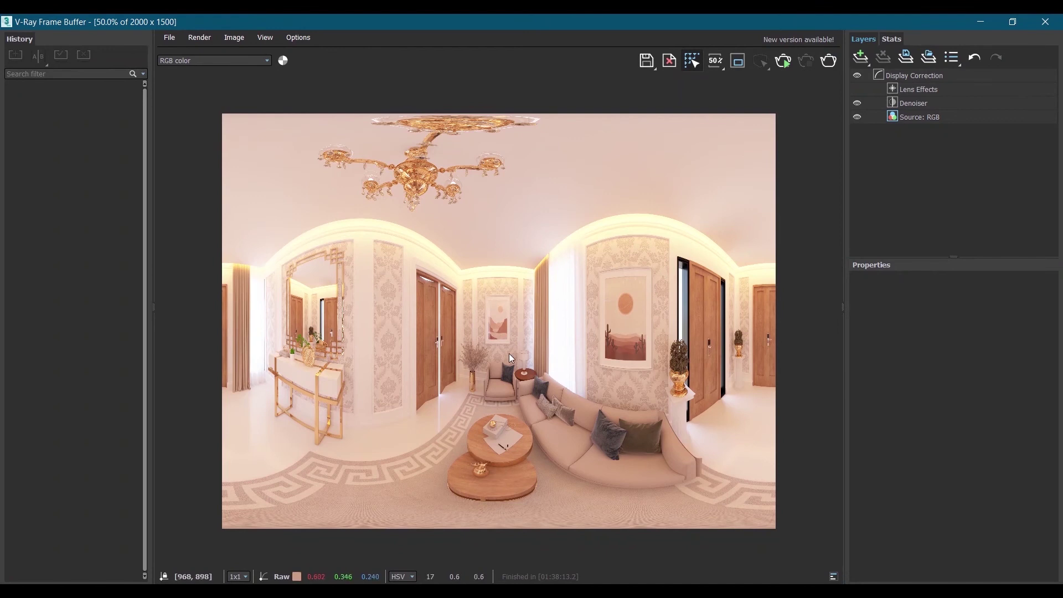
scroll(531, 348, "down", 1)
scroll(586, 331, "up", 3)
scroll(442, 344, "down", 3)
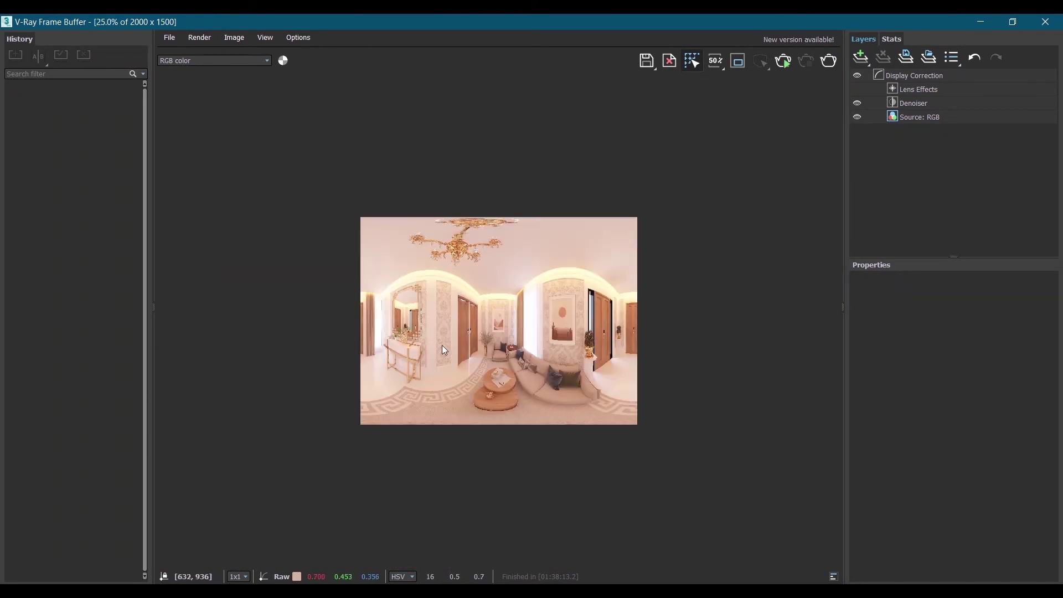
scroll(353, 304, "up", 3)
scroll(360, 303, "down", 3)
scroll(572, 330, "up", 3)
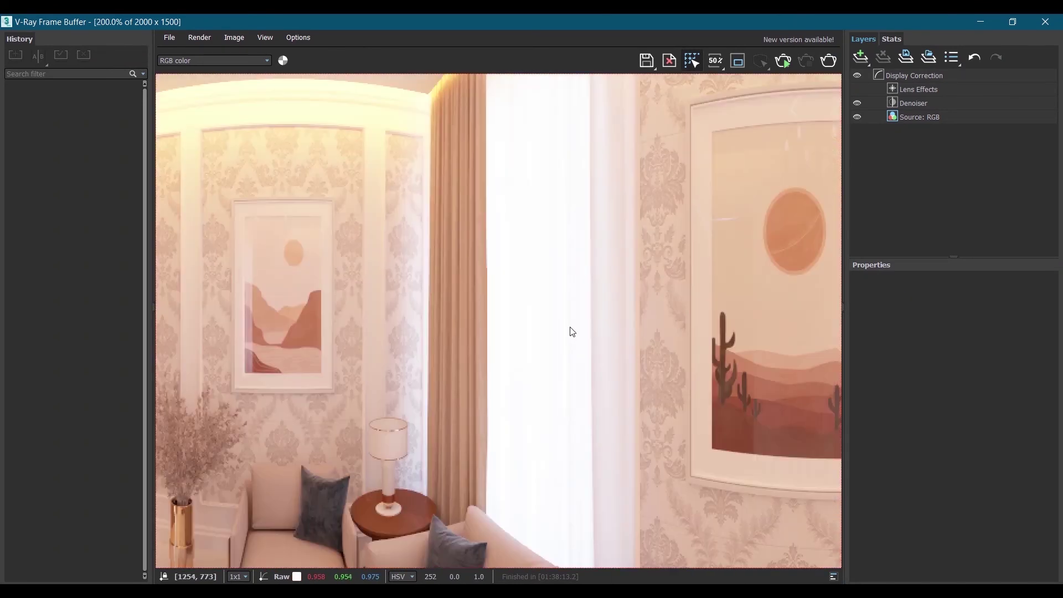
scroll(571, 331, "down", 2)
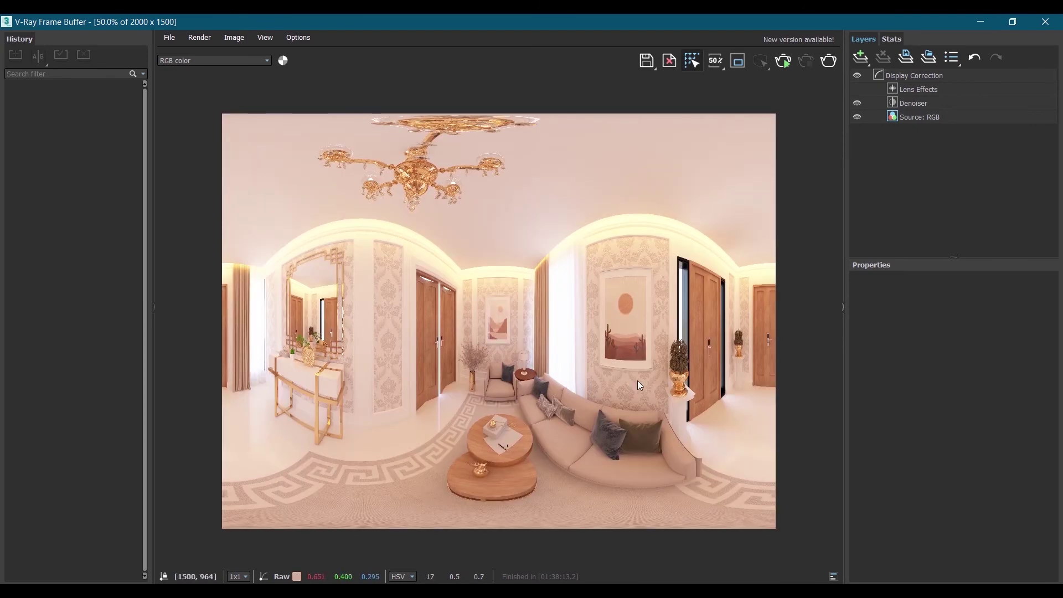
Save the render to the Desktop as JPEG 'VR 360 RENDER' at quality 100.
left_click(646, 60)
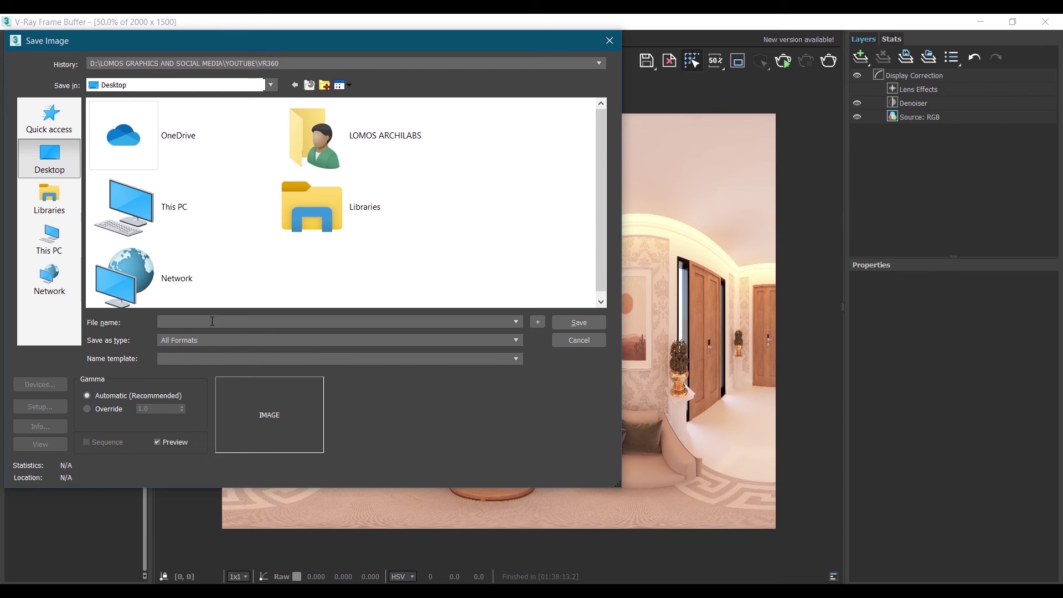
left_click(218, 323)
type("R 360 RENDER")
left_click(177, 340)
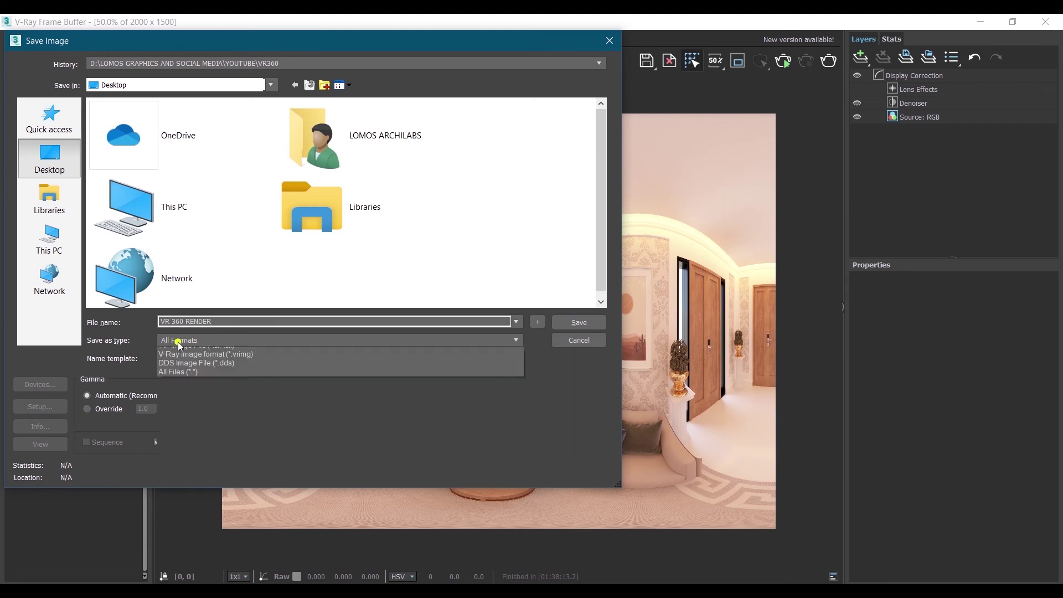
left_click(231, 415)
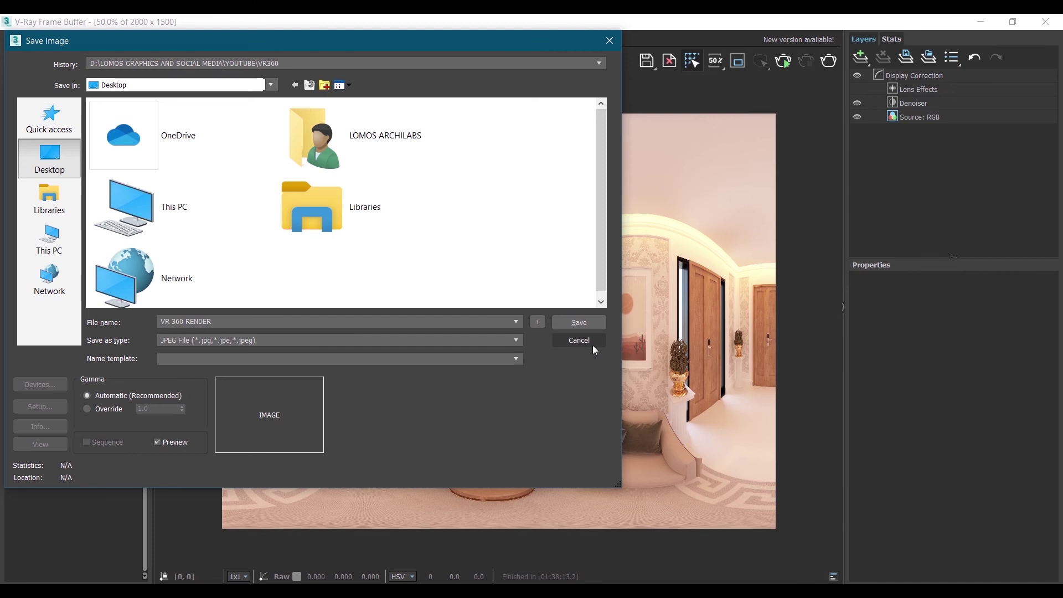
left_click(585, 321)
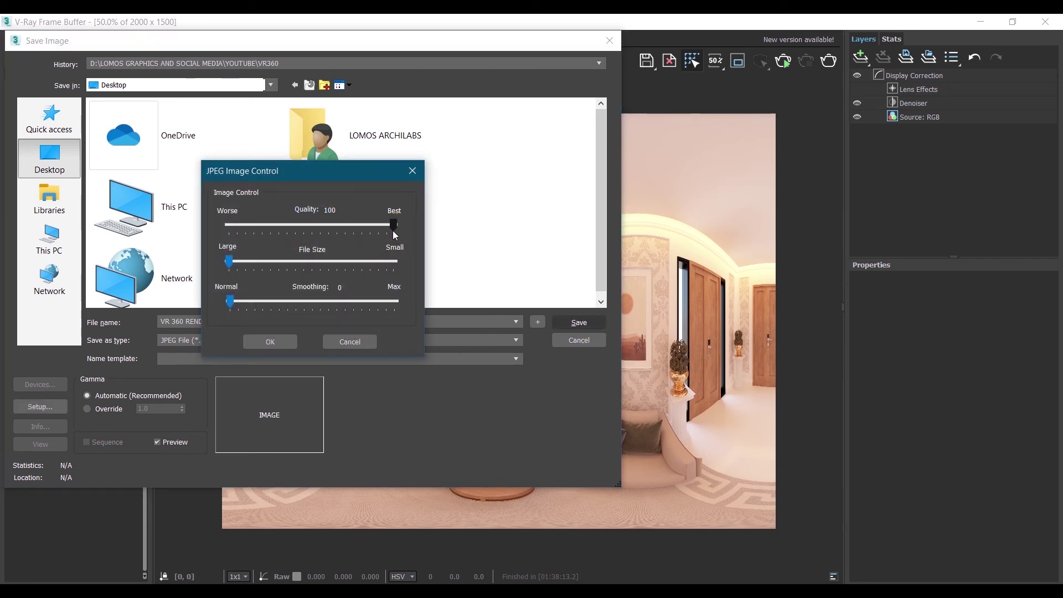
left_click(281, 337)
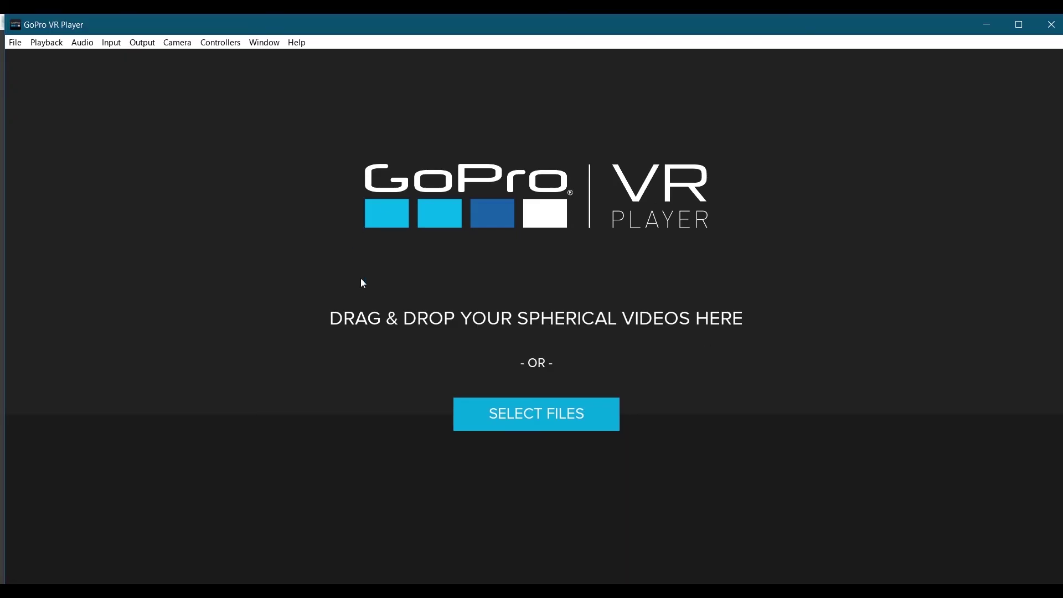
Load VR 360 RENDER.jpg from the Desktop into GoPro VR Player.
left_click(562, 410)
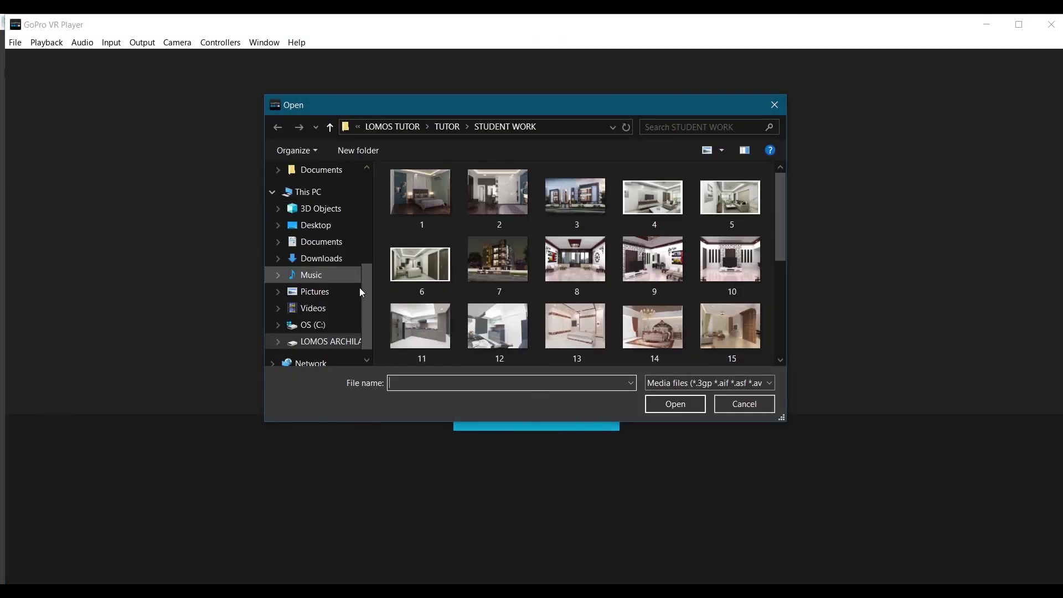
left_click_drag(369, 295, 374, 178)
left_click(327, 198)
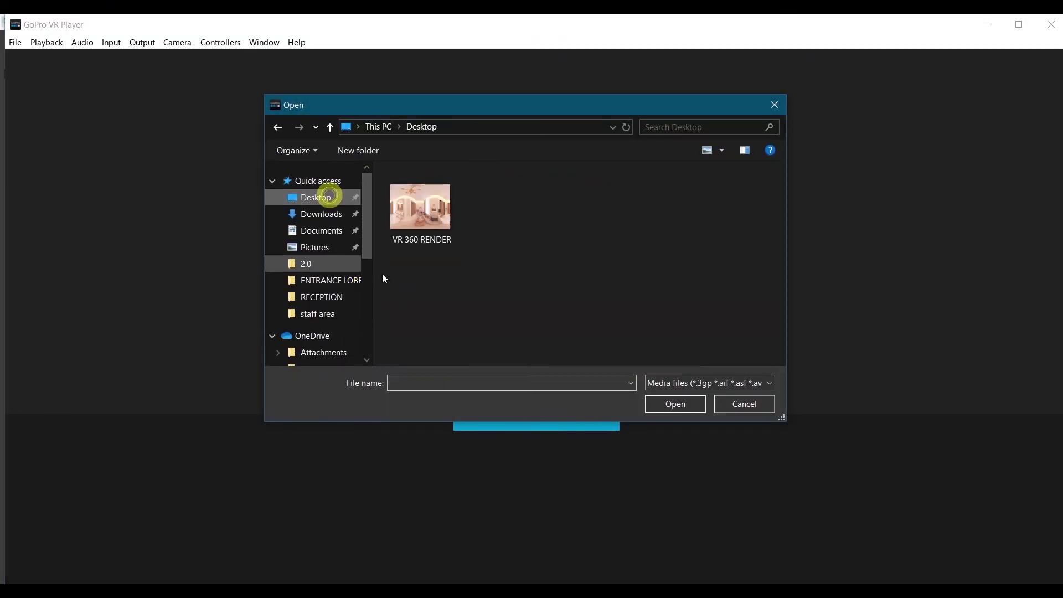
left_click(438, 214)
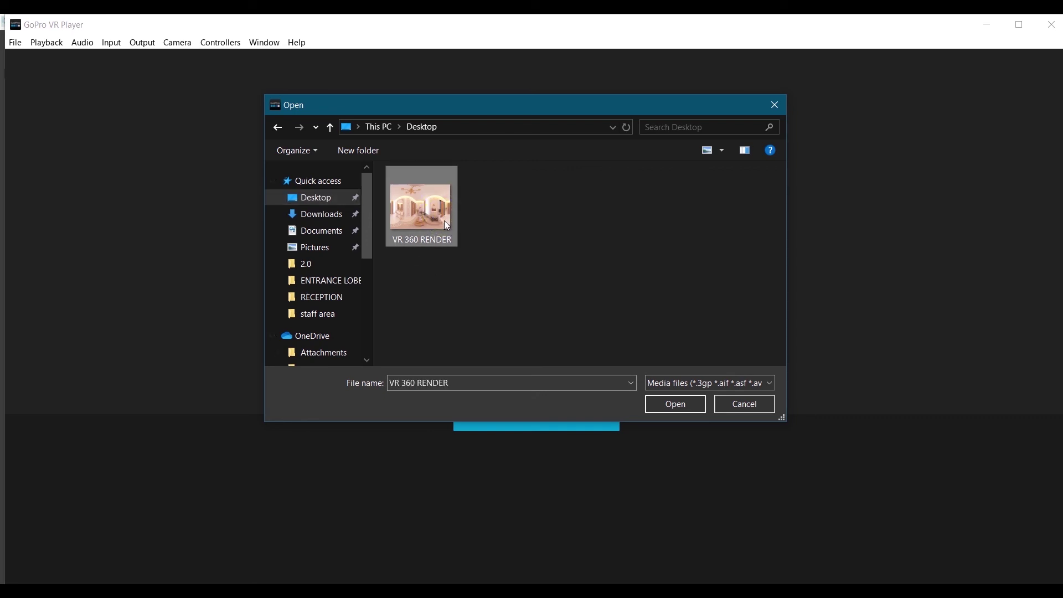
left_click(675, 405)
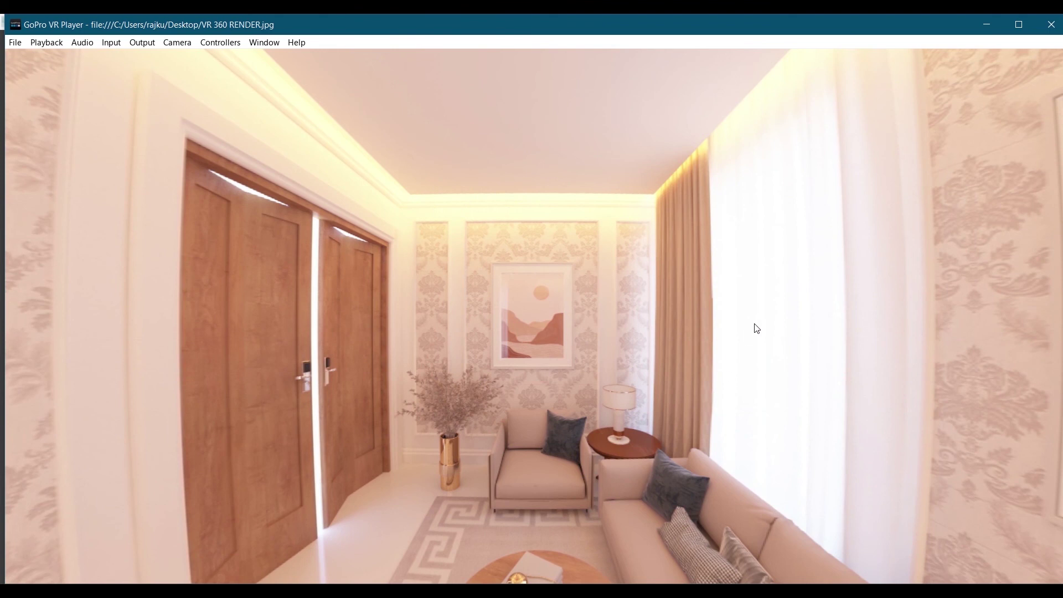
Rotate the 360 view to face the gold-framed mirror, console table and wooden double doors.
left_click_drag(752, 326, 414, 288)
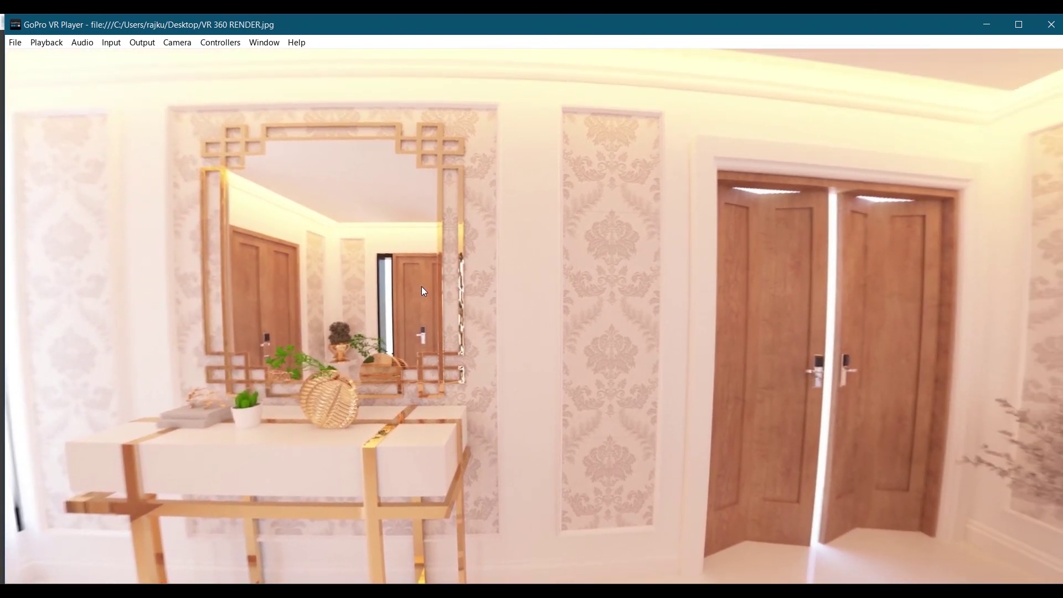